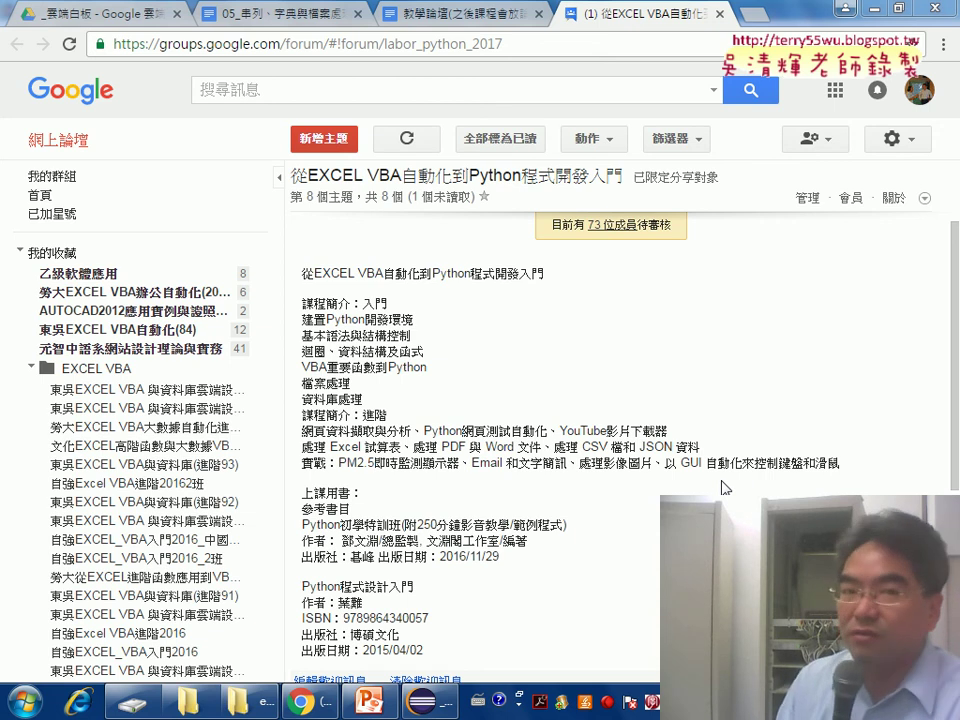
# Open the 04_VBA重要函數到Python lesson document from the Drive course folder
pyautogui.click(100, 14)
pyautogui.doubleClick(360, 338)
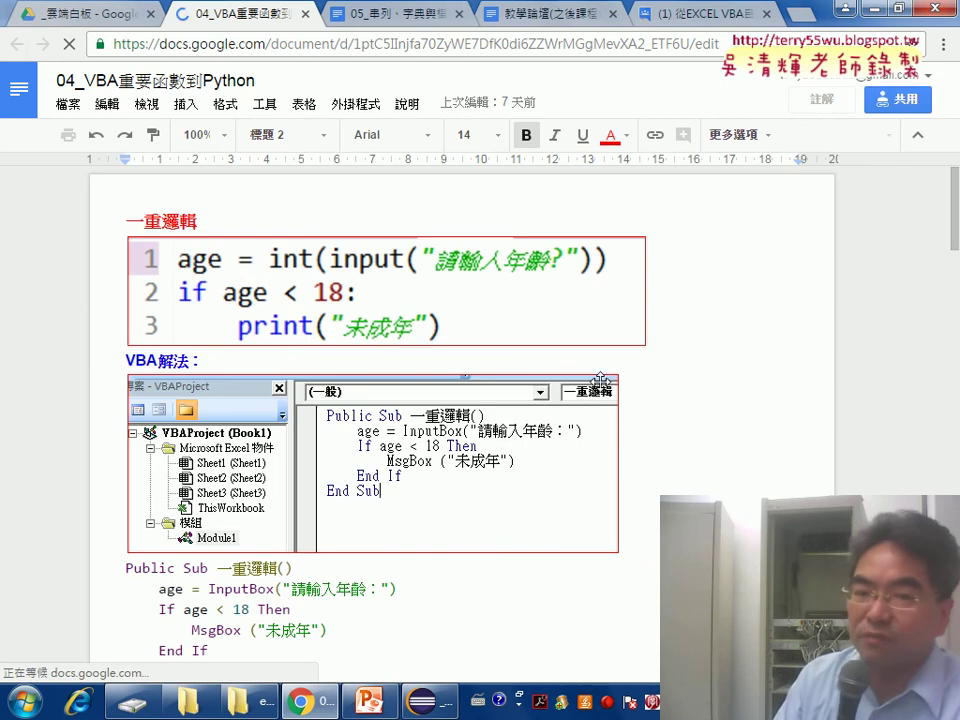
# Scroll down to the 兩重邏輯 age-check example, then return to the Google Groups course forum
pyautogui.scroll(-3, 664, 389)
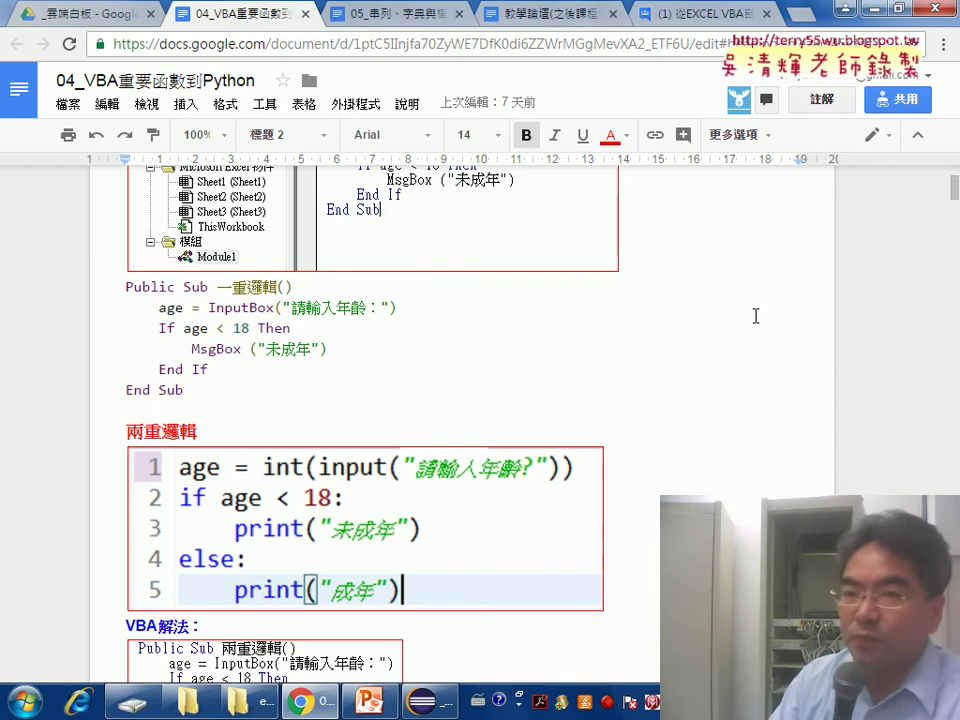
pyautogui.click(681, 20)
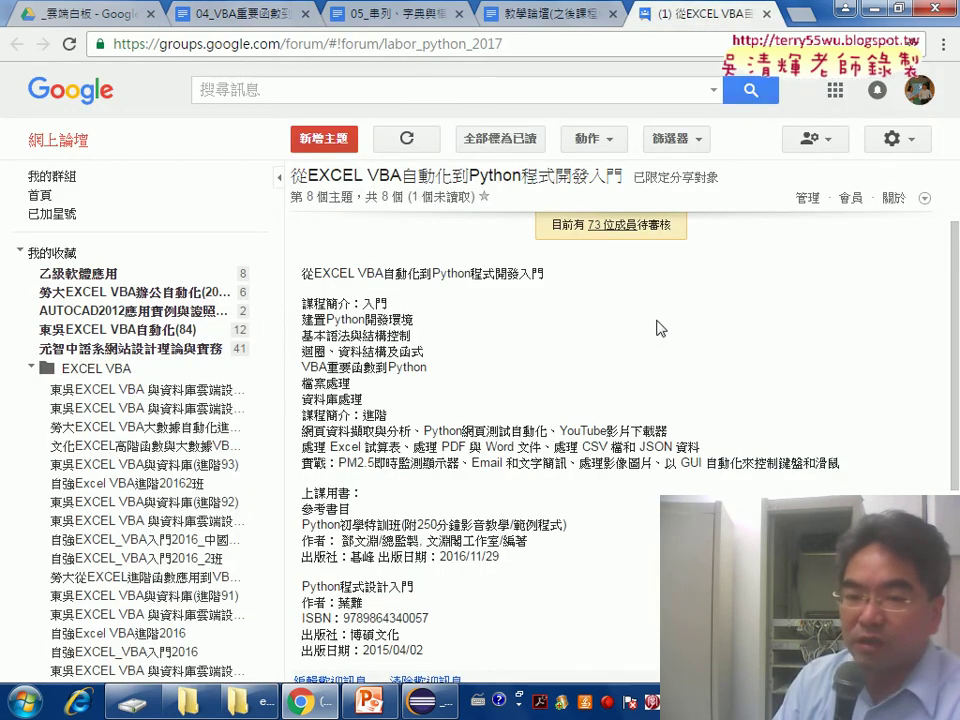
# Open the 第7次上課 update topic and read its lesson items 01 through 07
pyautogui.scroll(-3, 660, 328)
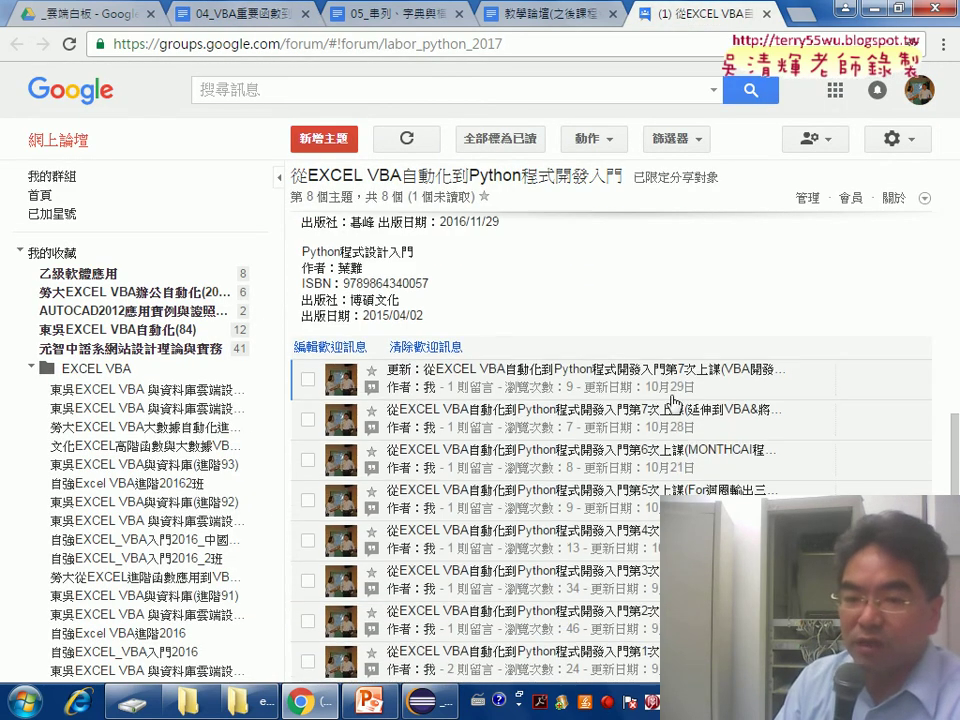
pyautogui.click(590, 394)
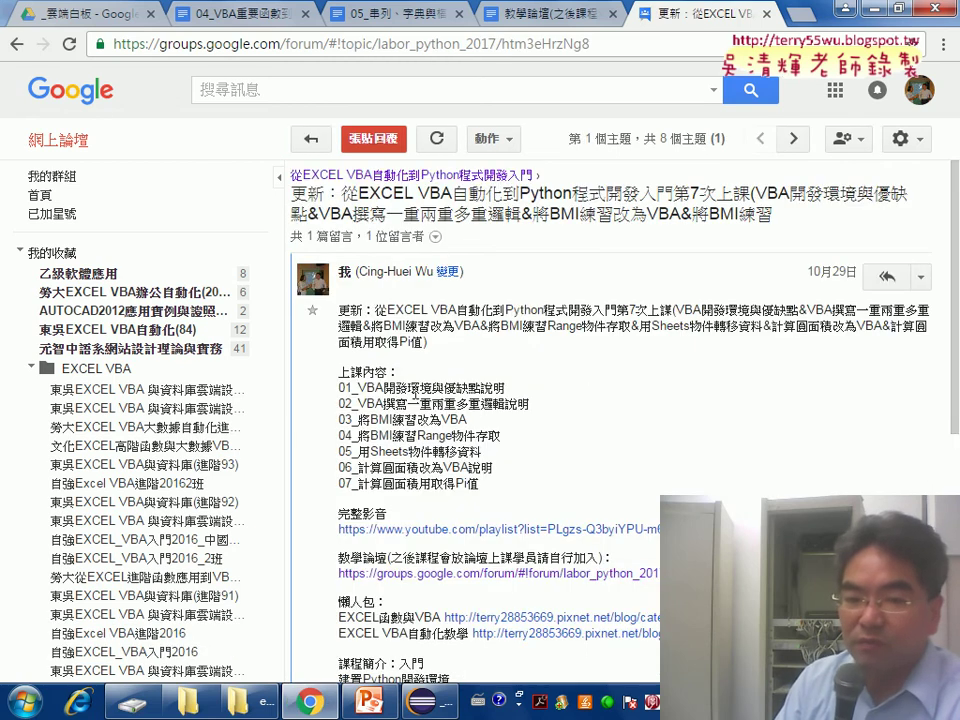
pyautogui.doubleClick(420, 388)
pyautogui.click(533, 398)
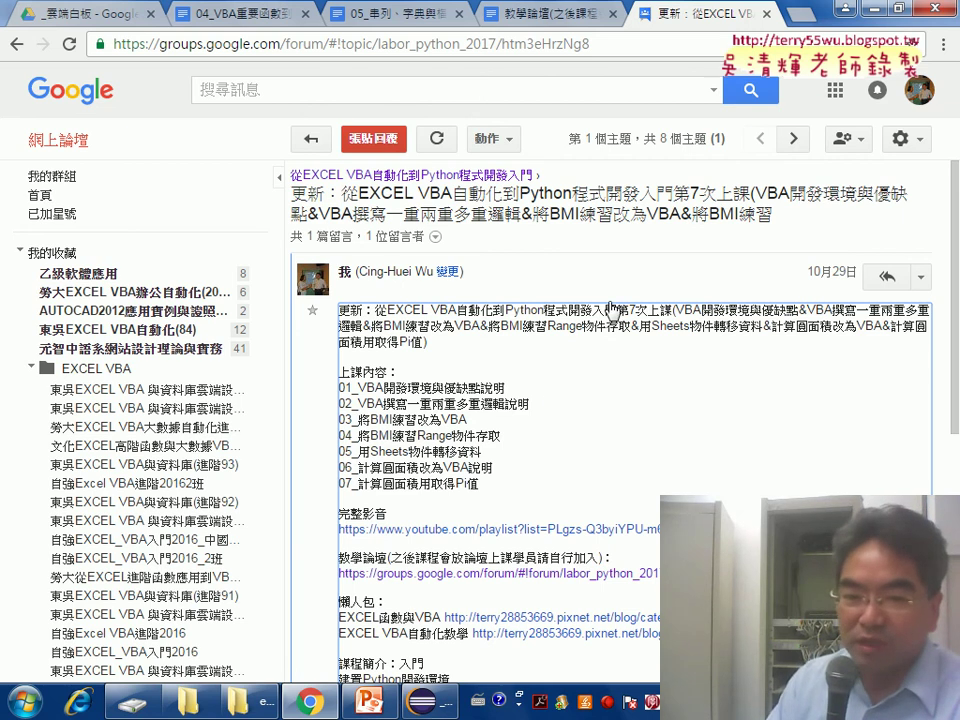
pyautogui.scroll(-2, 397, 315)
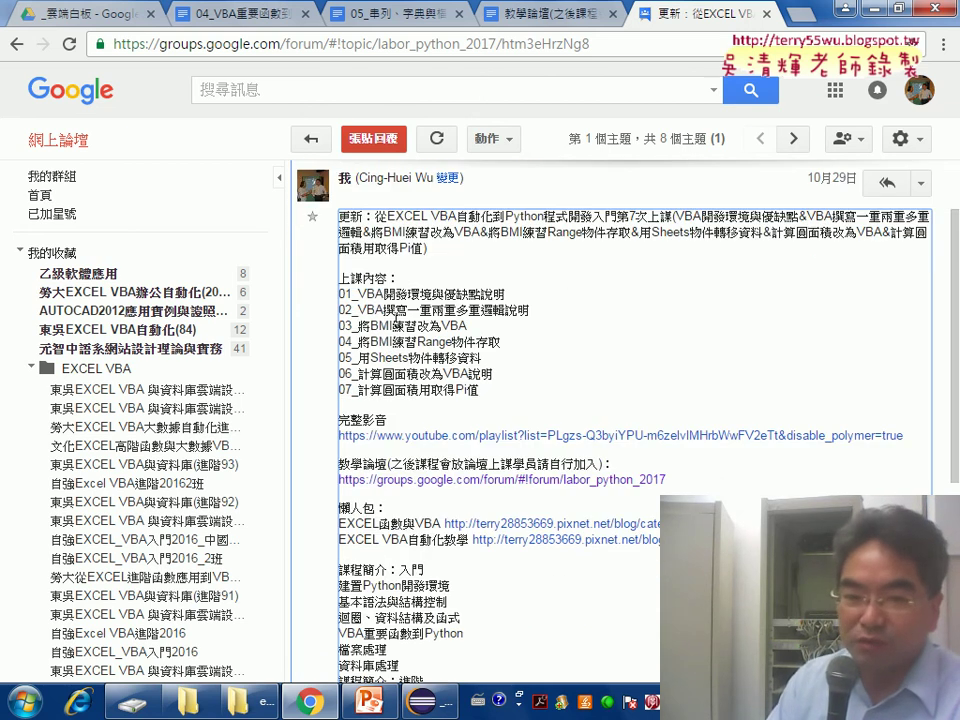
# Close the forum, select the 05_串列、字典與檔案處理與資料庫處理 file in Drive, and underline 串列 in red
pyautogui.click(766, 14)
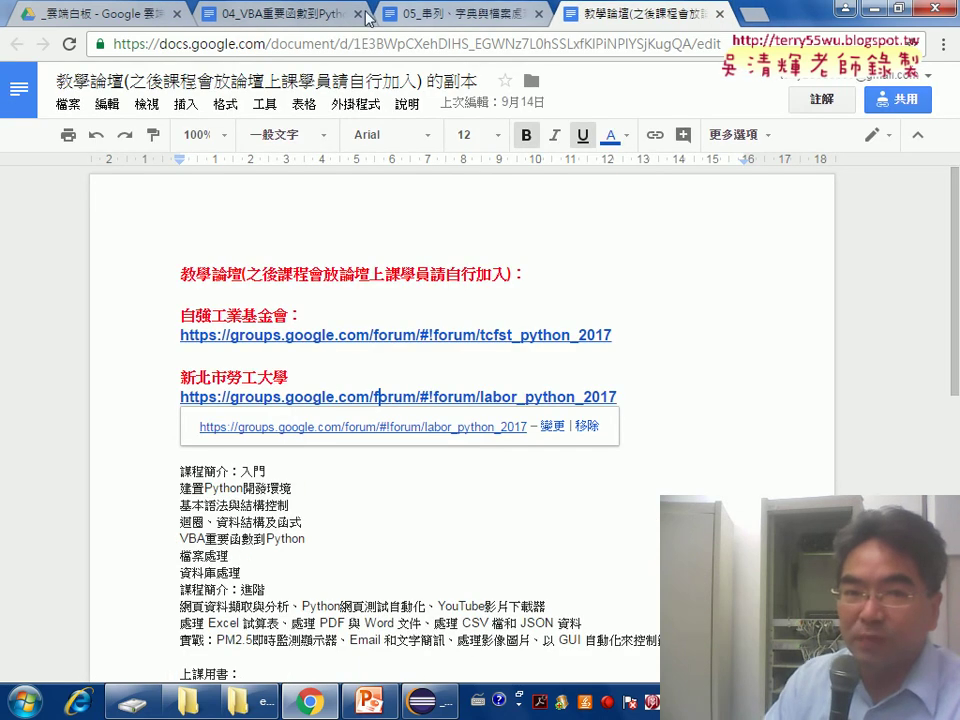
pyautogui.click(95, 13)
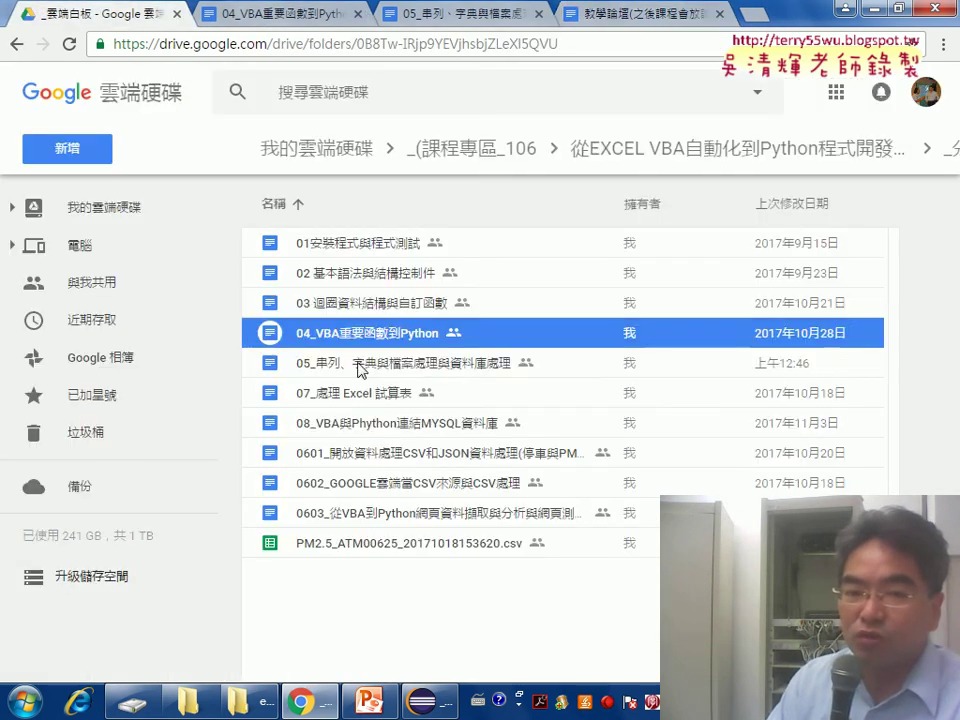
pyautogui.click(390, 366)
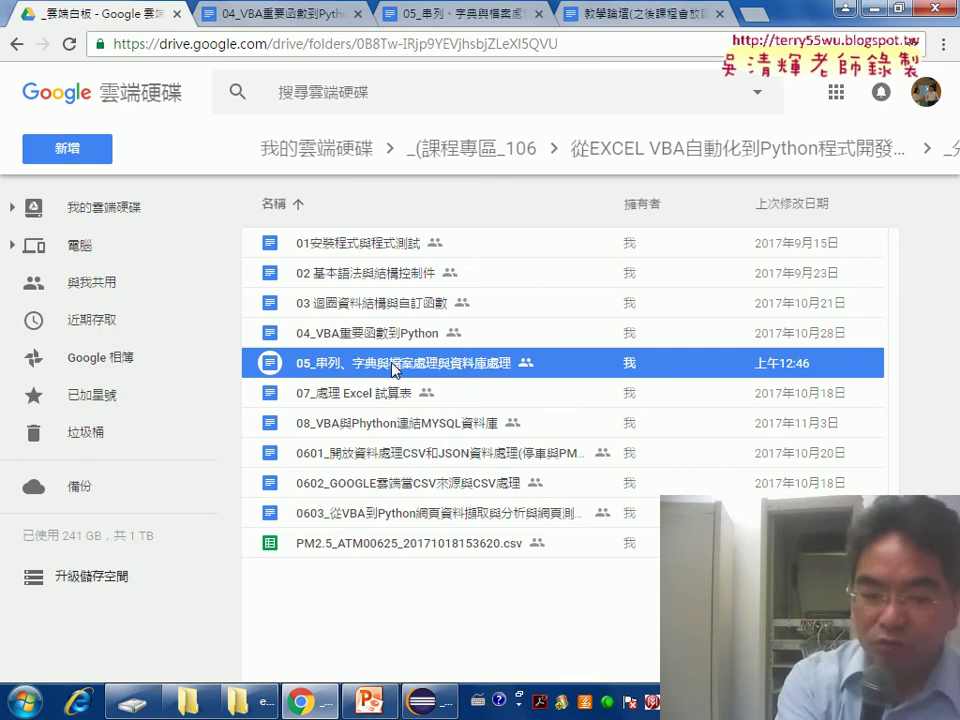
pyautogui.click(393, 370)
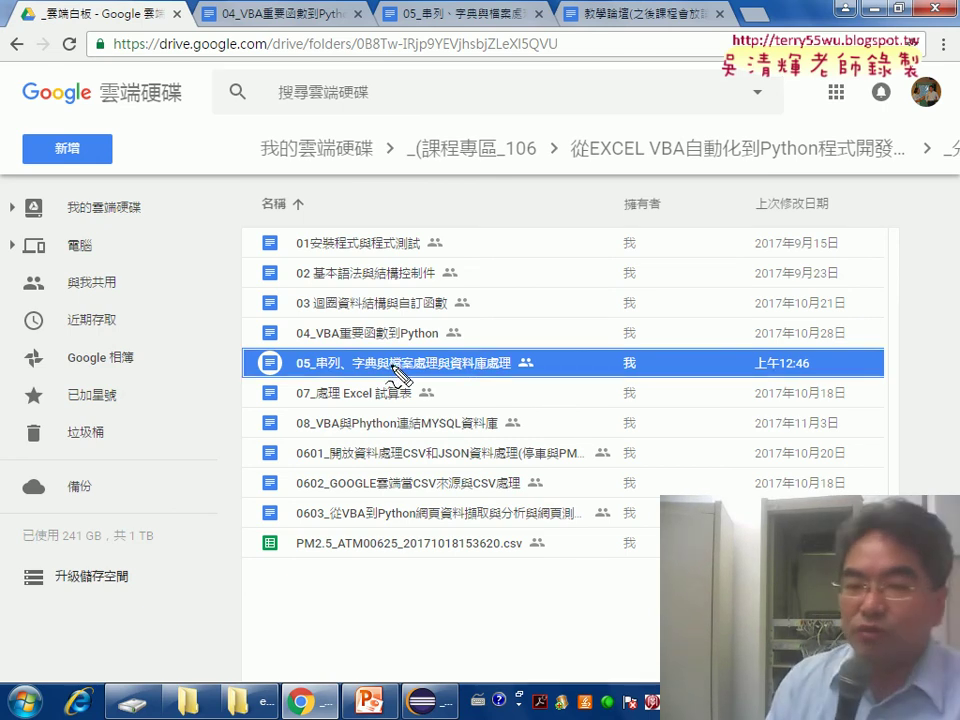
pyautogui.moveTo(315, 373); pyautogui.dragTo(338, 373)
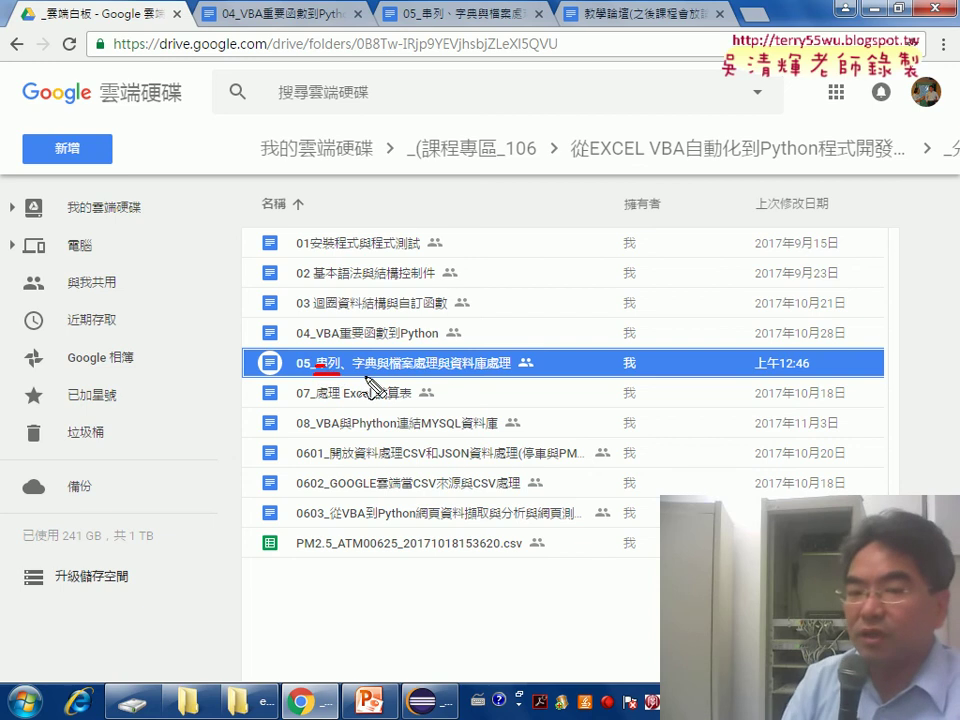
# Underline 字典 in red in the lesson 05 file name
pyautogui.moveTo(352, 371); pyautogui.dragTo(374, 370)
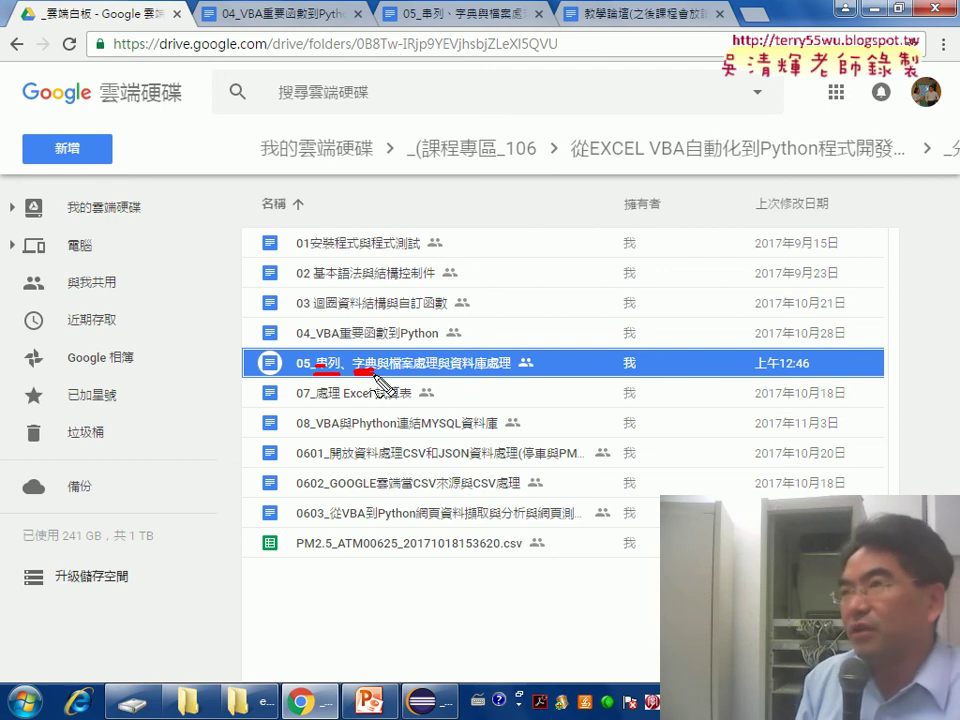
# Handwrite 'json' in red beside lesson rows 03–04 and underline it
pyautogui.moveTo(468, 285); pyautogui.dragTo(475, 337)
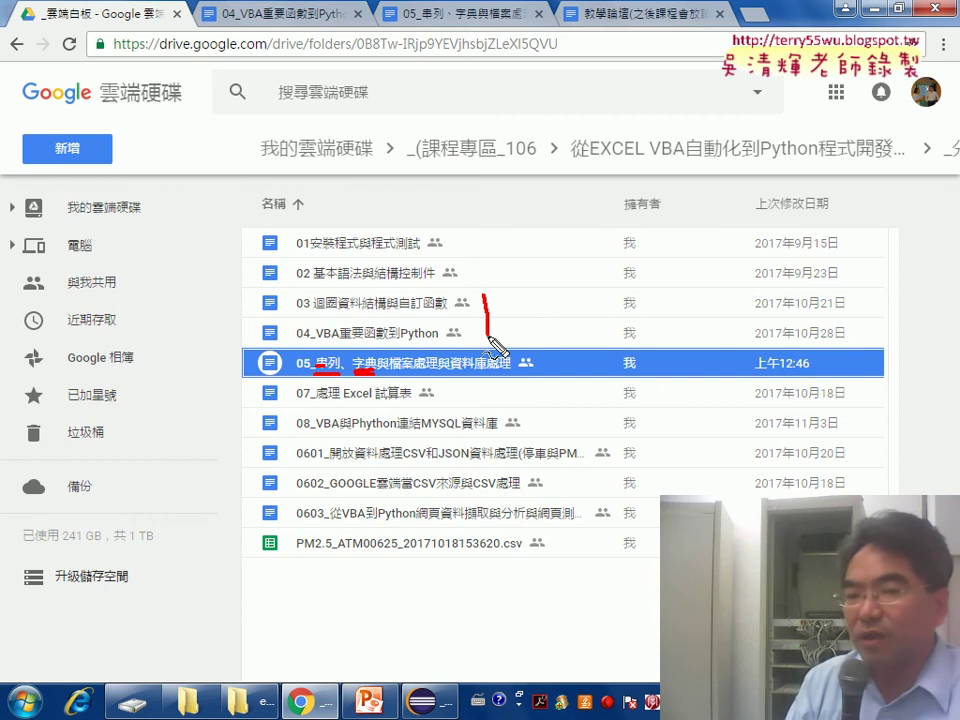
pyautogui.moveTo(512, 287); pyautogui.dragTo(495, 335)
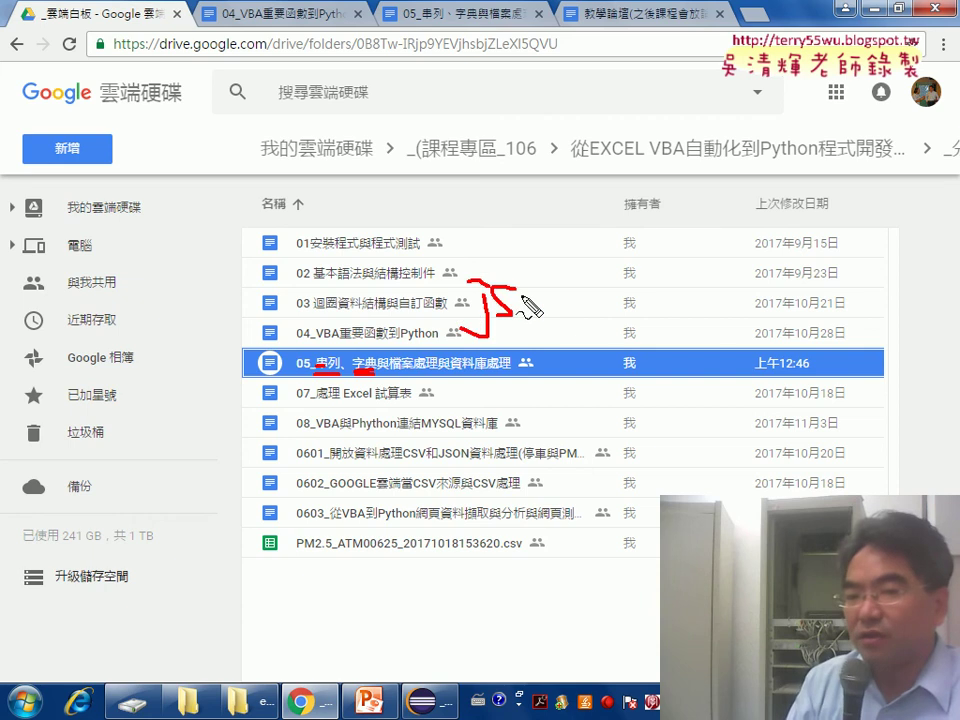
pyautogui.moveTo(528, 291); pyautogui.dragTo(570, 318)
pyautogui.moveTo(468, 350); pyautogui.dragTo(584, 360)
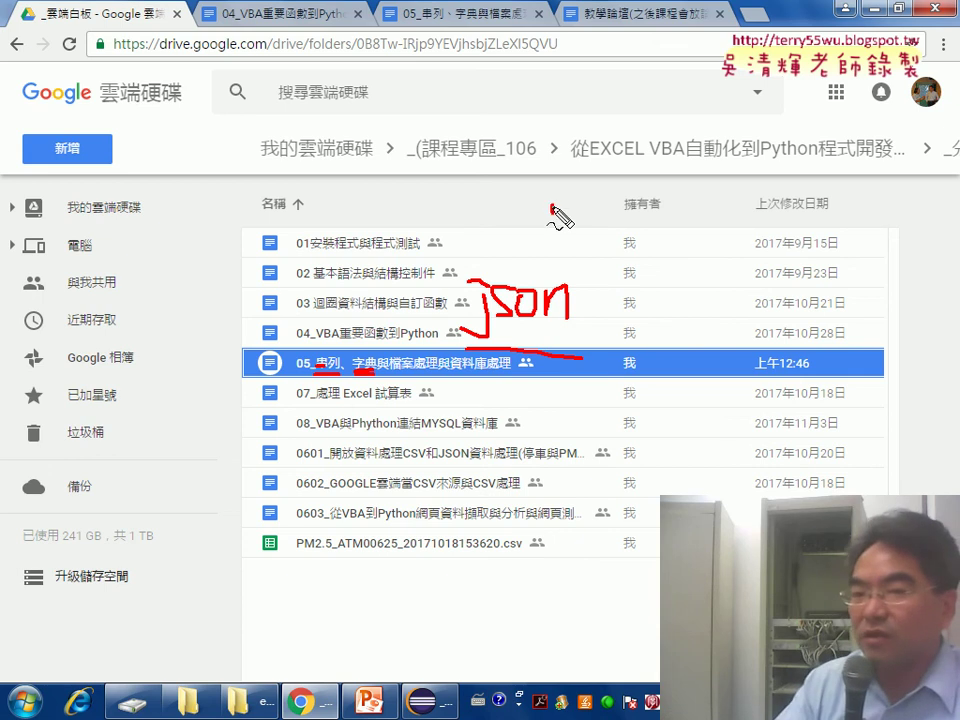
# Write 'nosql' above the list, box 字 of 字典, and draw arrows linking them to the 05 row
pyautogui.moveTo(553, 212)
pyautogui.mouseDown()
pyautogui.moveTo(572, 236)
pyautogui.moveTo(652, 236)
pyautogui.mouseUp()
pyautogui.moveTo(543, 248); pyautogui.dragTo(692, 262)
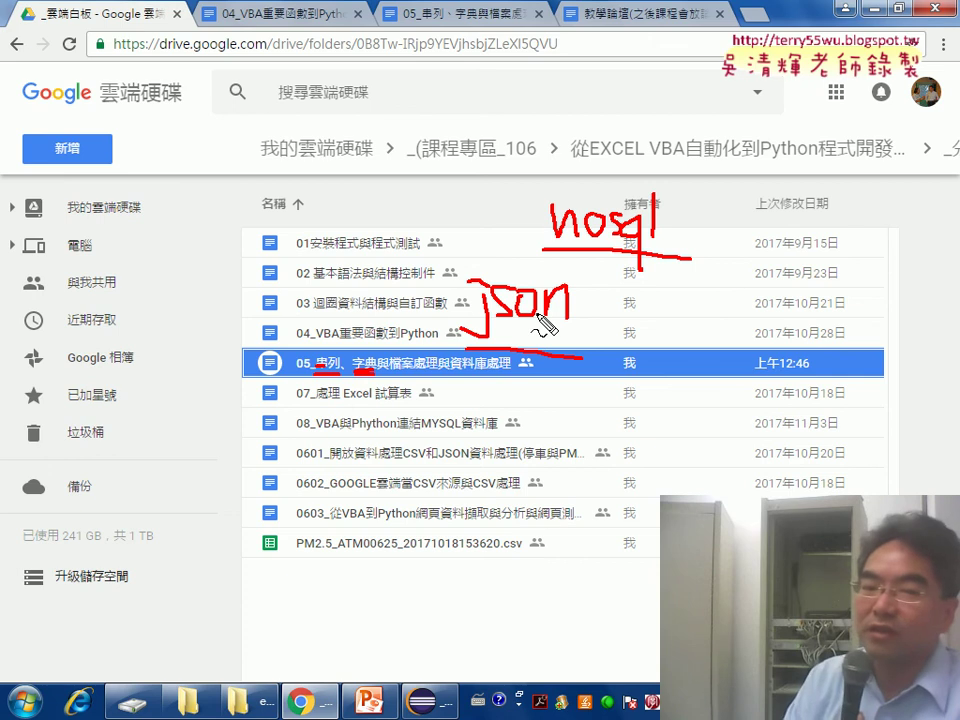
pyautogui.moveTo(348, 345); pyautogui.dragTo(378, 378)
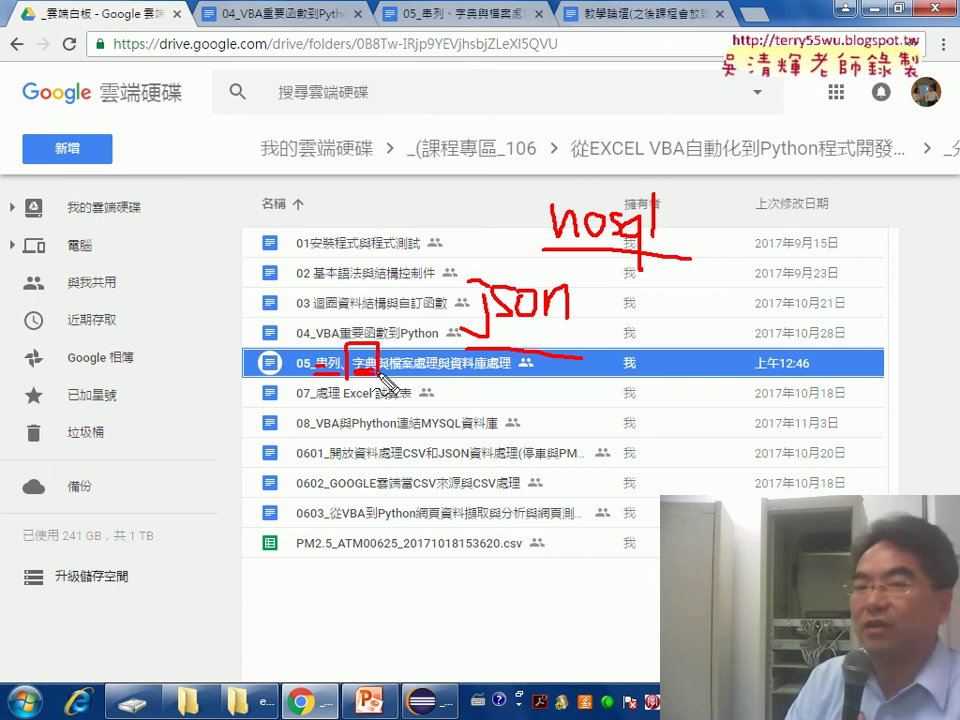
pyautogui.moveTo(442, 236); pyautogui.dragTo(400, 358)
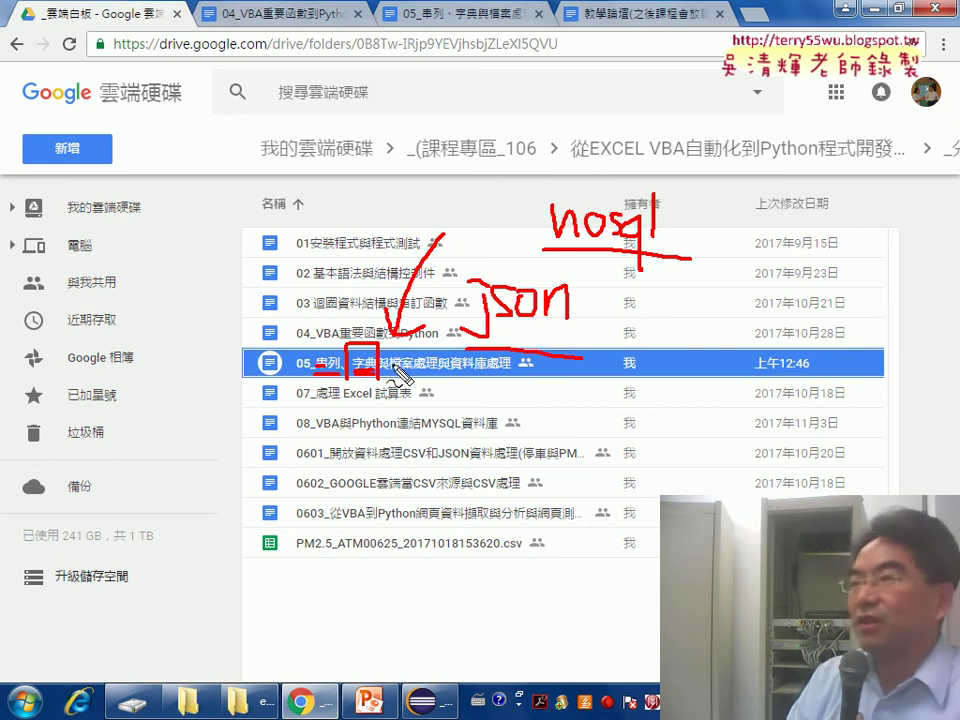
pyautogui.moveTo(402, 386)
pyautogui.mouseDown()
pyautogui.moveTo(449, 381)
pyautogui.moveTo(625, 265)
pyautogui.mouseUp()
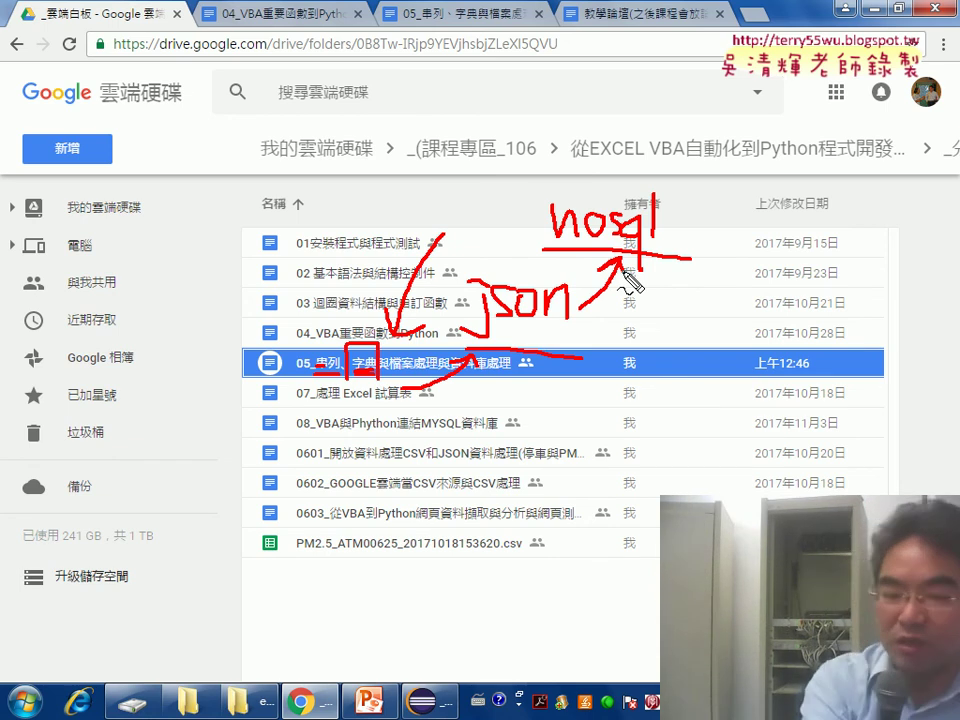
# Clear old marks, underline 檔案處理 and 資料庫處理, box 資料庫處理, and begin writing sql
pyautogui.press('Escape')
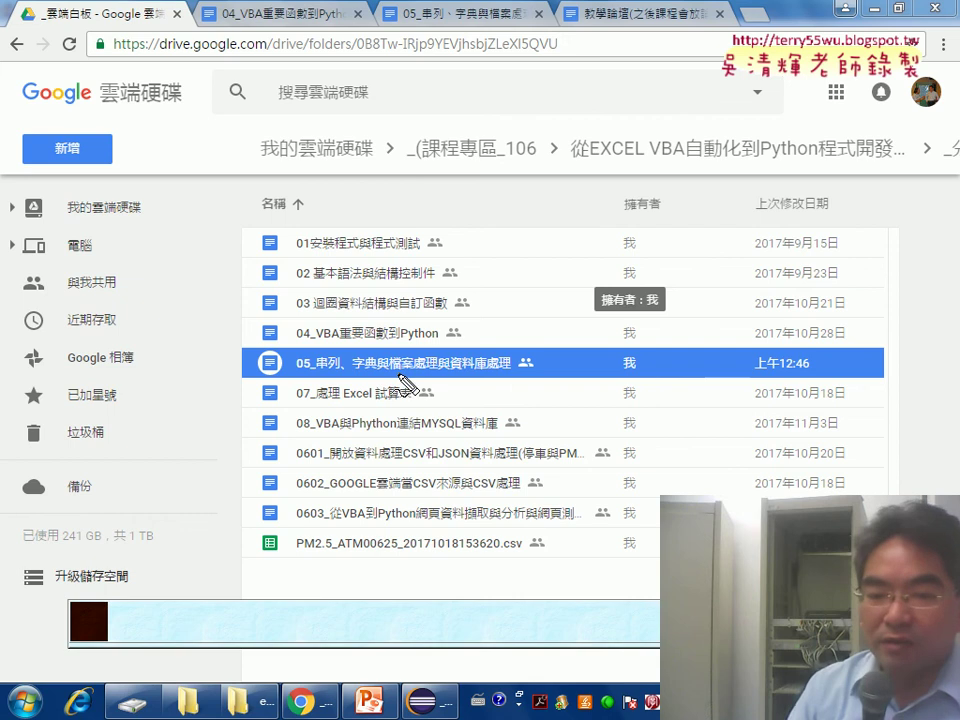
pyautogui.moveTo(390, 374); pyautogui.dragTo(437, 371)
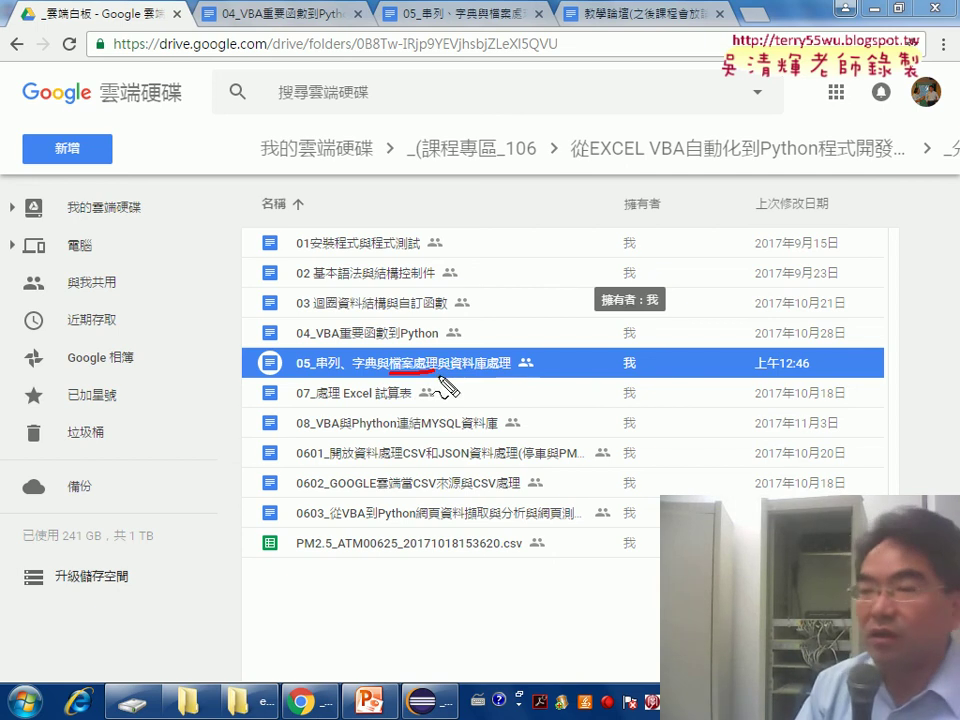
pyautogui.moveTo(448, 372); pyautogui.dragTo(512, 371)
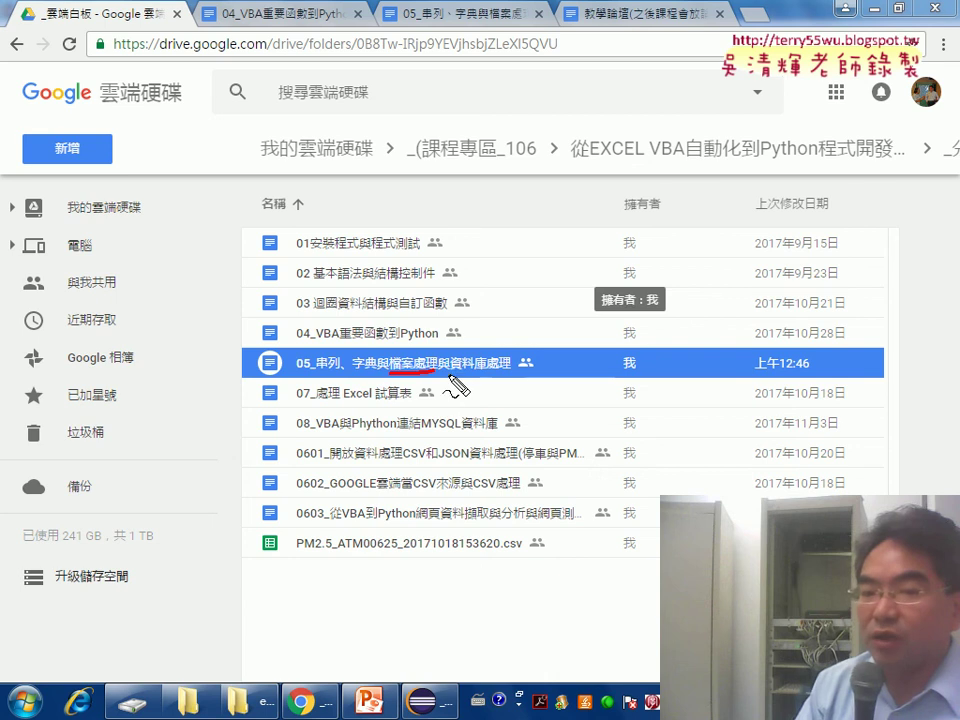
pyautogui.moveTo(448, 381); pyautogui.dragTo(512, 380)
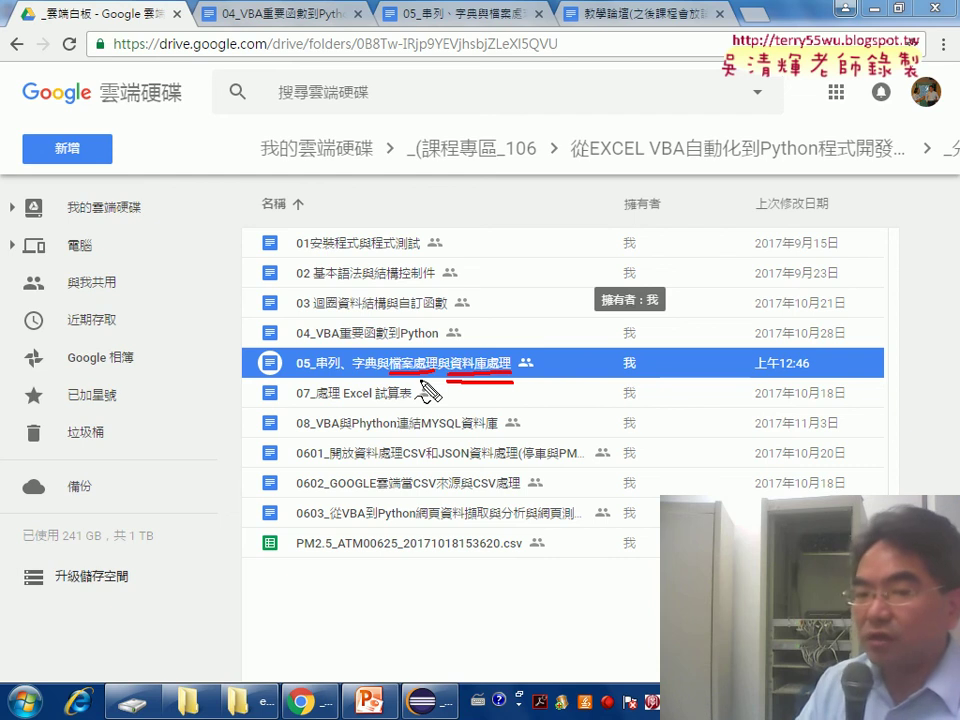
pyautogui.moveTo(443, 376); pyautogui.dragTo(520, 382)
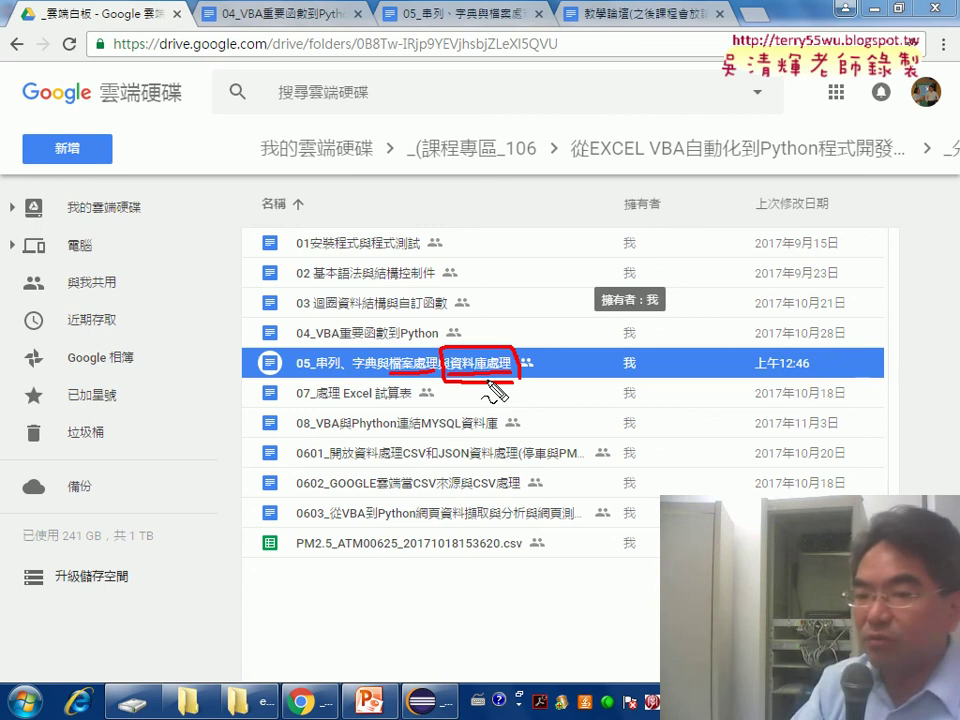
pyautogui.moveTo(578, 354)
pyautogui.mouseDown()
pyautogui.moveTo(565, 368)
pyautogui.moveTo(602, 396)
pyautogui.mouseUp()
# Finish handwriting 'sqlite' beside lesson 05, underline it, and start a box near the dates
pyautogui.moveTo(617, 316); pyautogui.dragTo(606, 396)
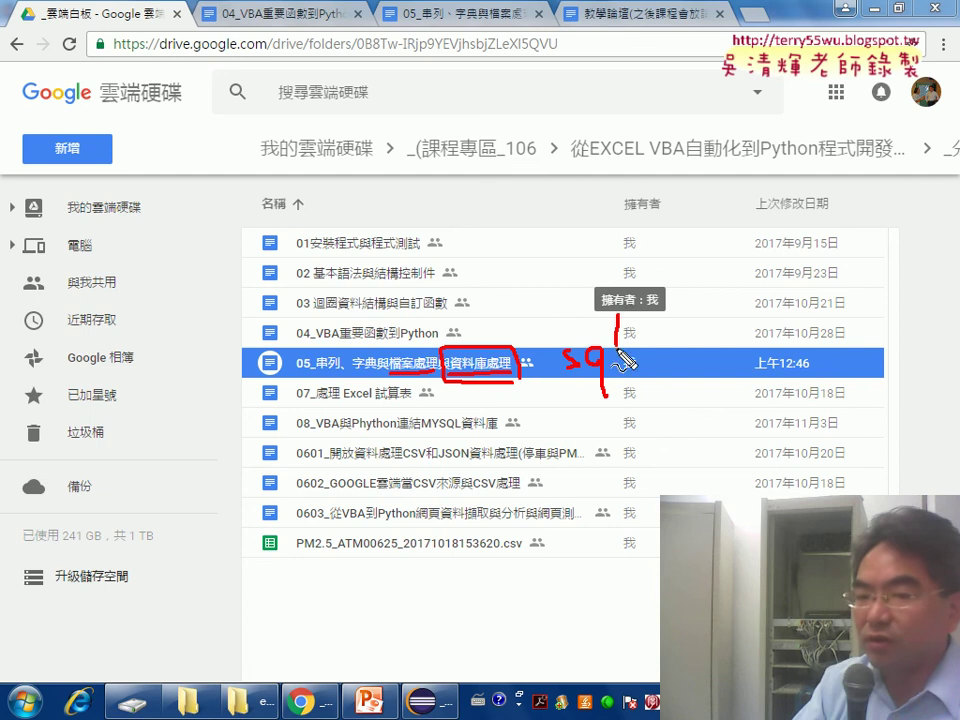
pyautogui.moveTo(628, 338)
pyautogui.mouseDown()
pyautogui.moveTo(637, 368)
pyautogui.moveTo(647, 370)
pyautogui.moveTo(656, 350)
pyautogui.moveTo(675, 368)
pyautogui.mouseUp()
pyautogui.moveTo(583, 391); pyautogui.dragTo(688, 391)
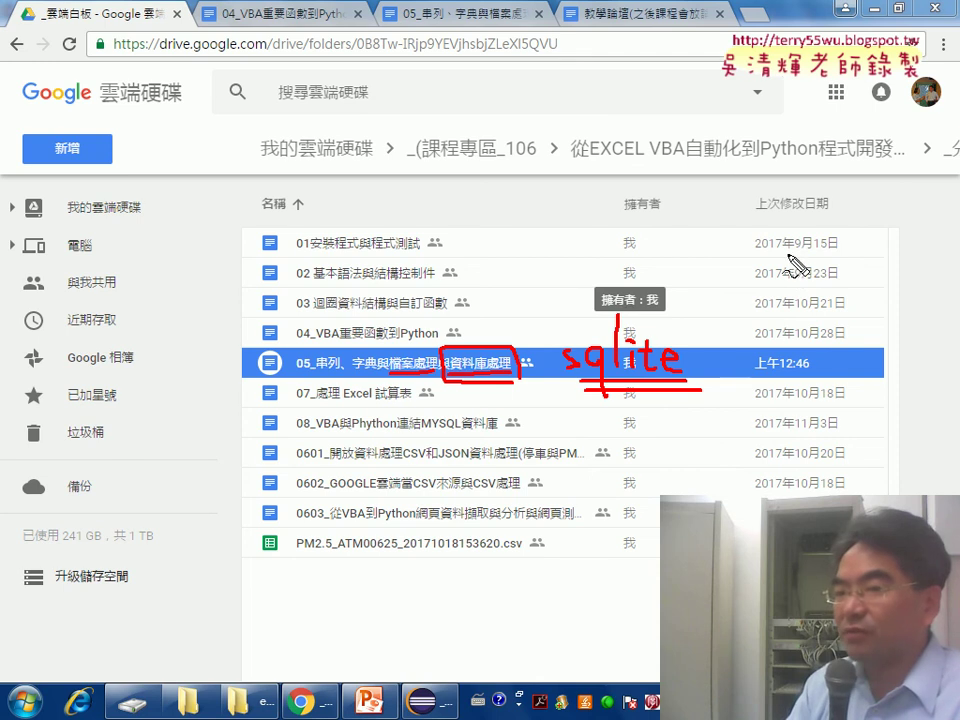
pyautogui.moveTo(781, 252)
pyautogui.mouseDown()
pyautogui.moveTo(781, 318)
pyautogui.moveTo(834, 264)
pyautogui.moveTo(795, 300)
pyautogui.mouseUp()
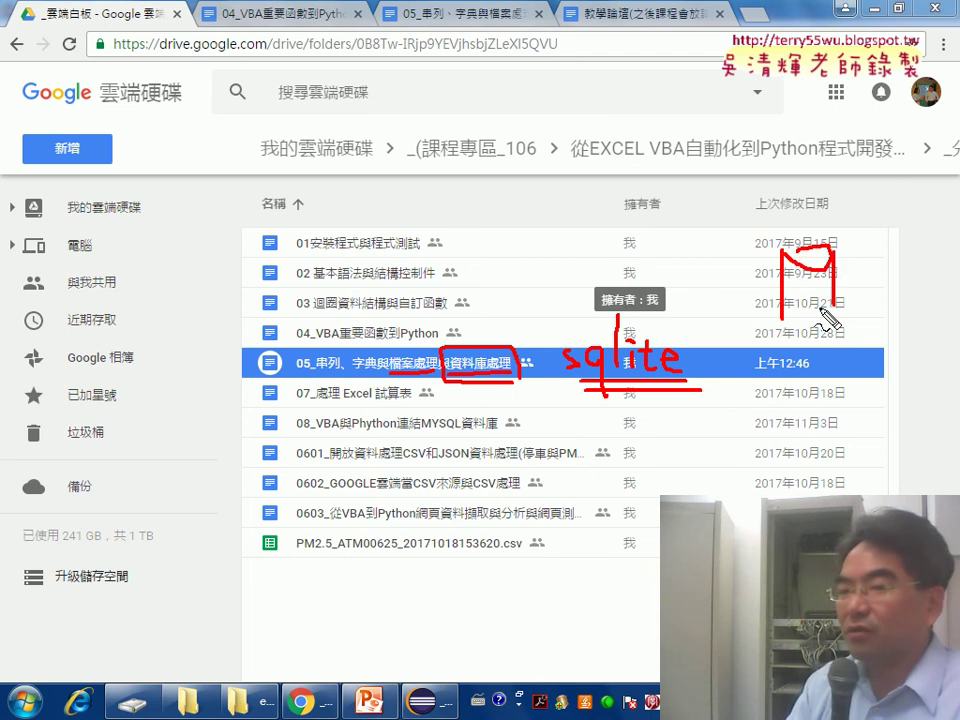
# Close the box near the dates, arrow sqlite to it, and write 'MySQL' underlined across the row
pyautogui.moveTo(683, 345); pyautogui.dragTo(745, 288)
pyautogui.moveTo(733, 267)
pyautogui.mouseDown()
pyautogui.moveTo(768, 300)
pyautogui.moveTo(746, 302)
pyautogui.mouseUp()
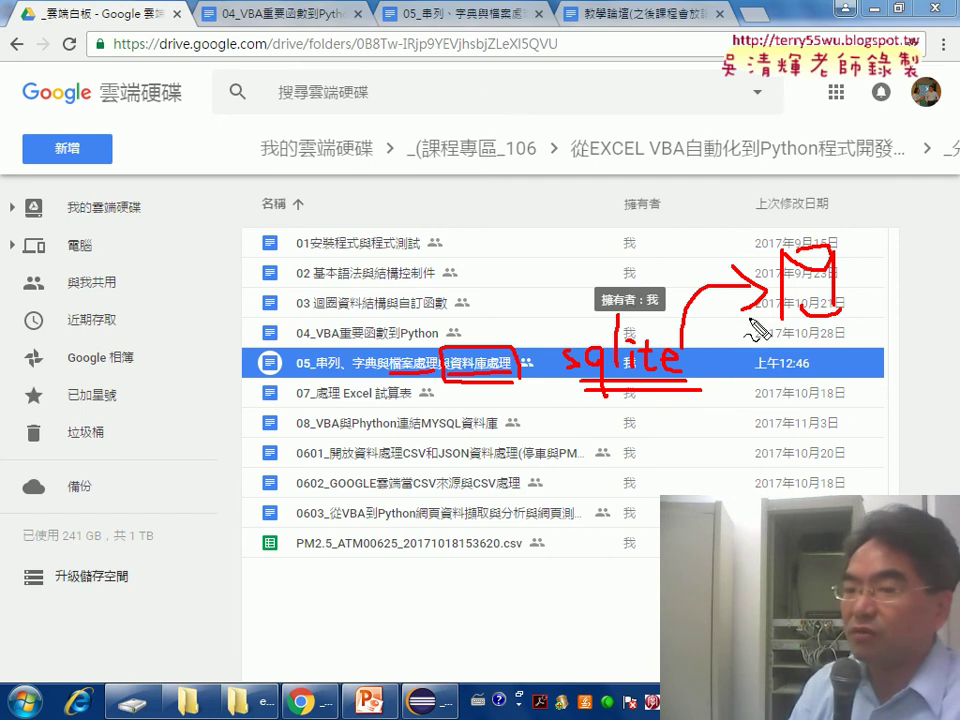
pyautogui.moveTo(741, 372)
pyautogui.mouseDown()
pyautogui.moveTo(772, 372)
pyautogui.moveTo(784, 396)
pyautogui.mouseUp()
pyautogui.moveTo(806, 347)
pyautogui.mouseDown()
pyautogui.moveTo(790, 378)
pyautogui.moveTo(823, 350)
pyautogui.moveTo(838, 382)
pyautogui.moveTo(858, 378)
pyautogui.mouseUp()
pyautogui.moveTo(745, 388); pyautogui.dragTo(843, 386)
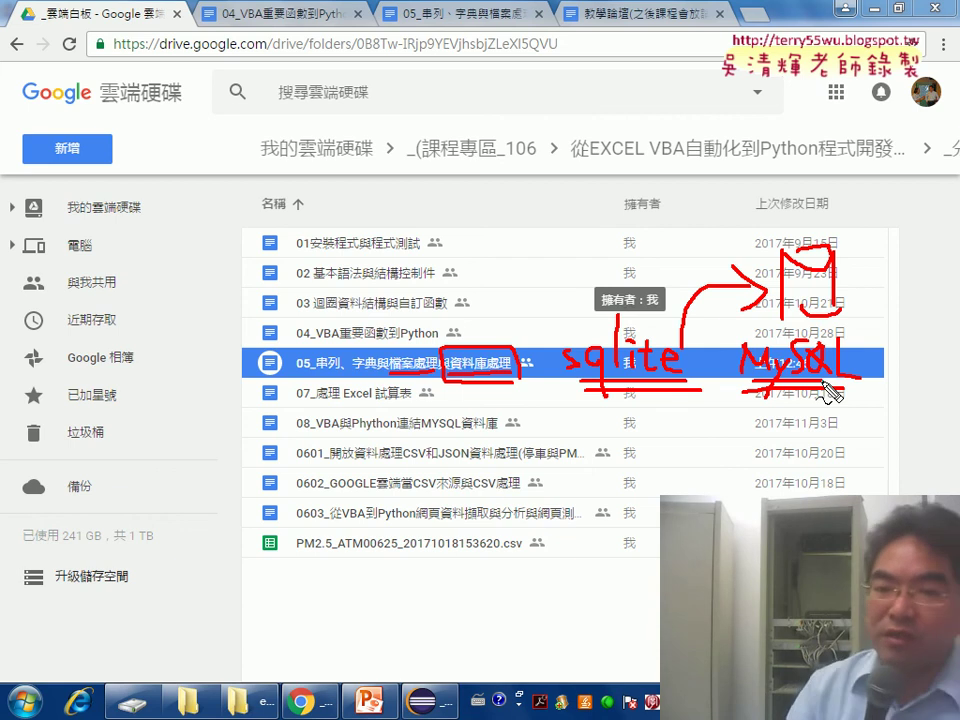
# Clear the markup and bring up the 05_串列 document at its List(串列) methods table
pyautogui.press('Escape')
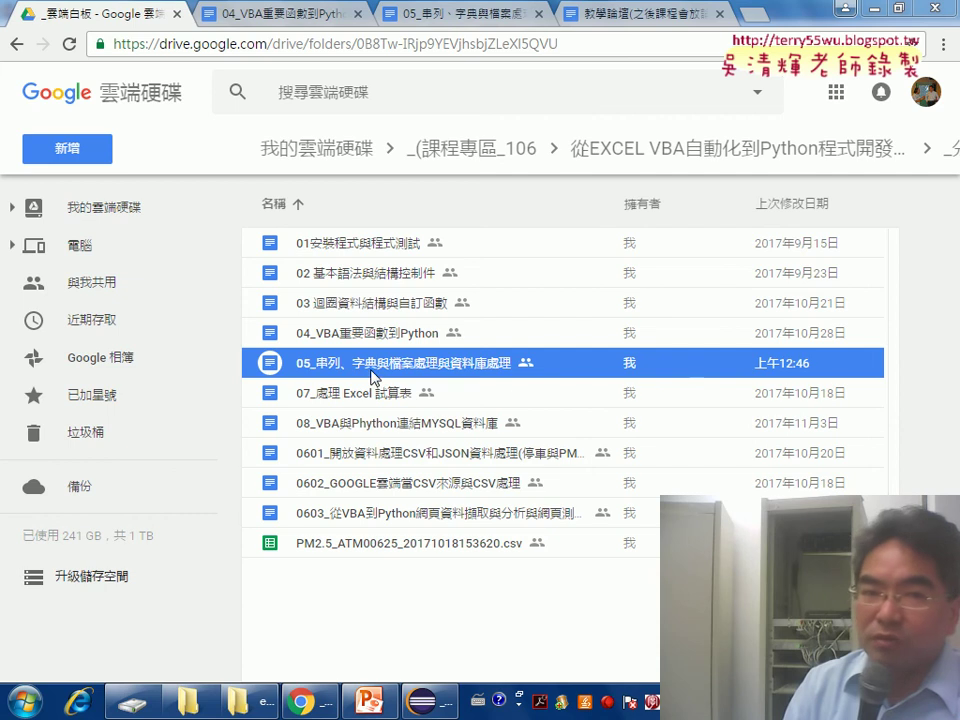
pyautogui.moveTo(460, 13); pyautogui.dragTo(252, 8)
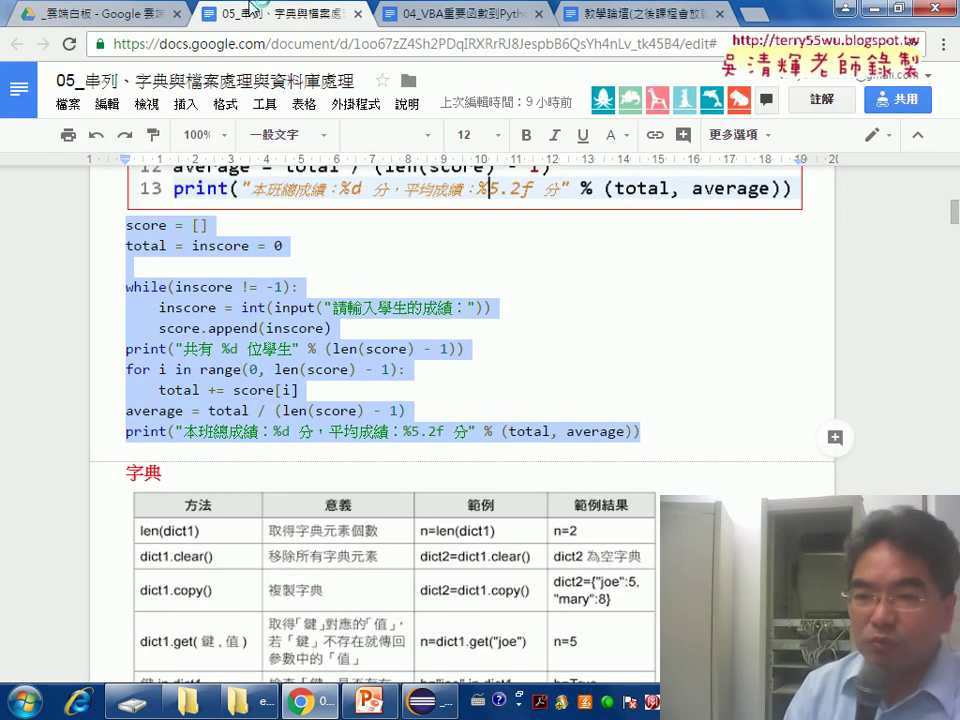
pyautogui.moveTo(954, 212)
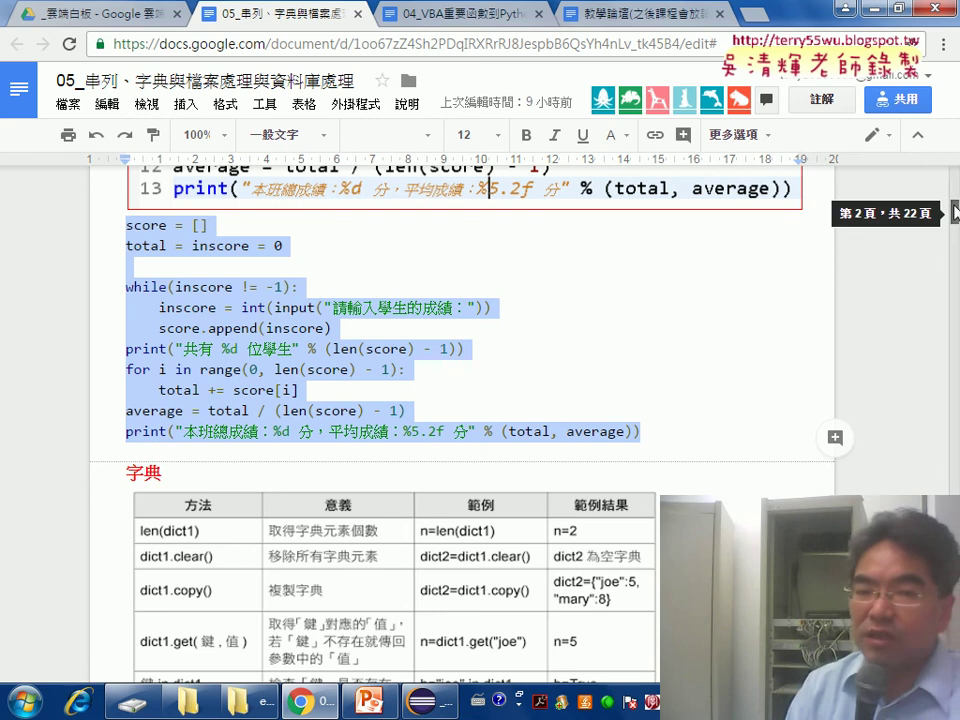
pyautogui.moveTo(955, 212); pyautogui.dragTo(955, 181)
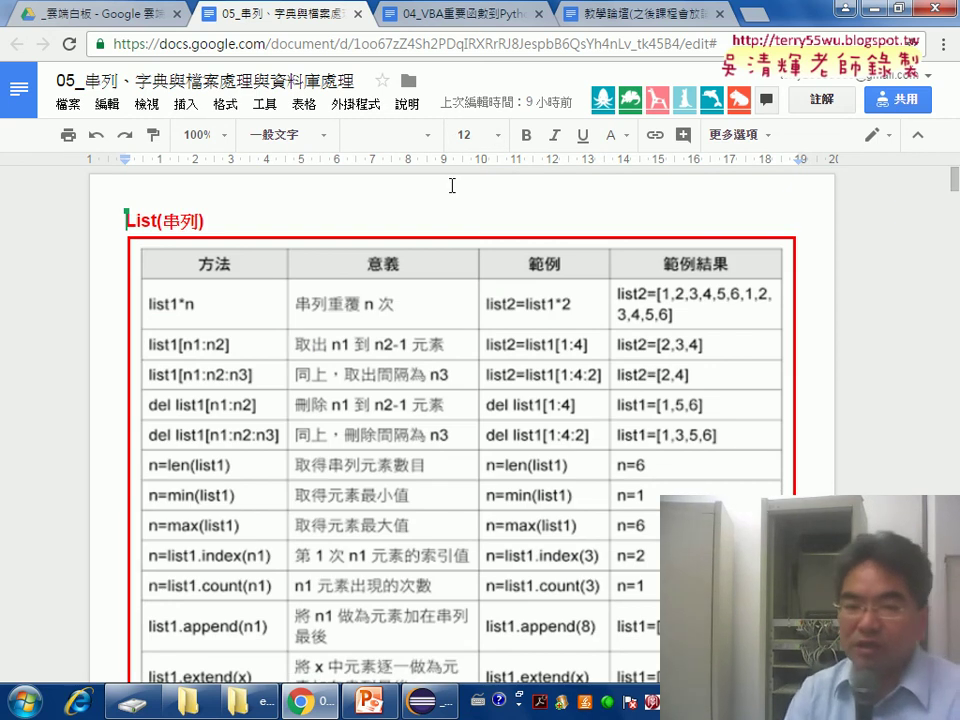
pyautogui.scroll(-1, 452, 185)
pyautogui.scroll(-1, 452, 185)
pyautogui.scroll(-2, 451, 185)
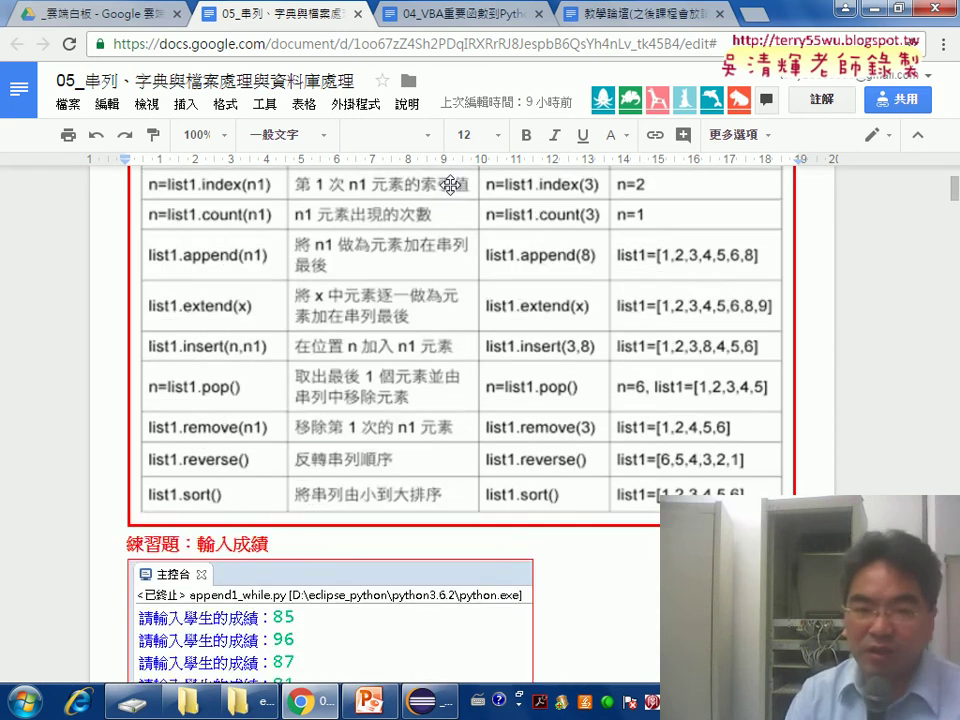
pyautogui.scroll(-2, 451, 185)
pyautogui.scroll(2, 451, 185)
pyautogui.scroll(2, 451, 185)
pyautogui.scroll(1, 451, 185)
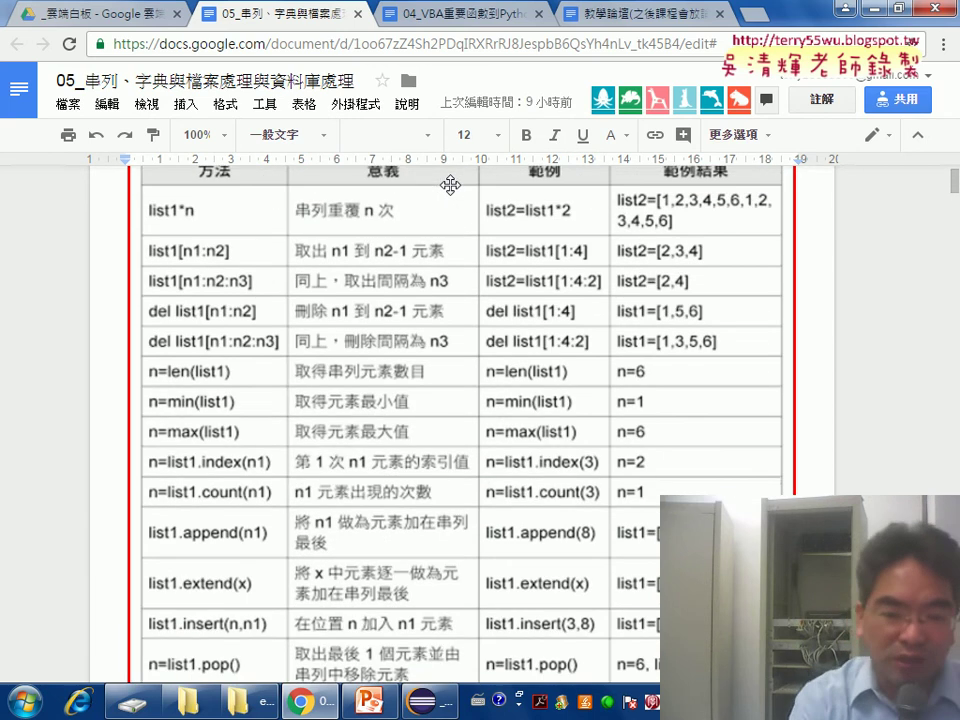
pyautogui.scroll(1, 451, 185)
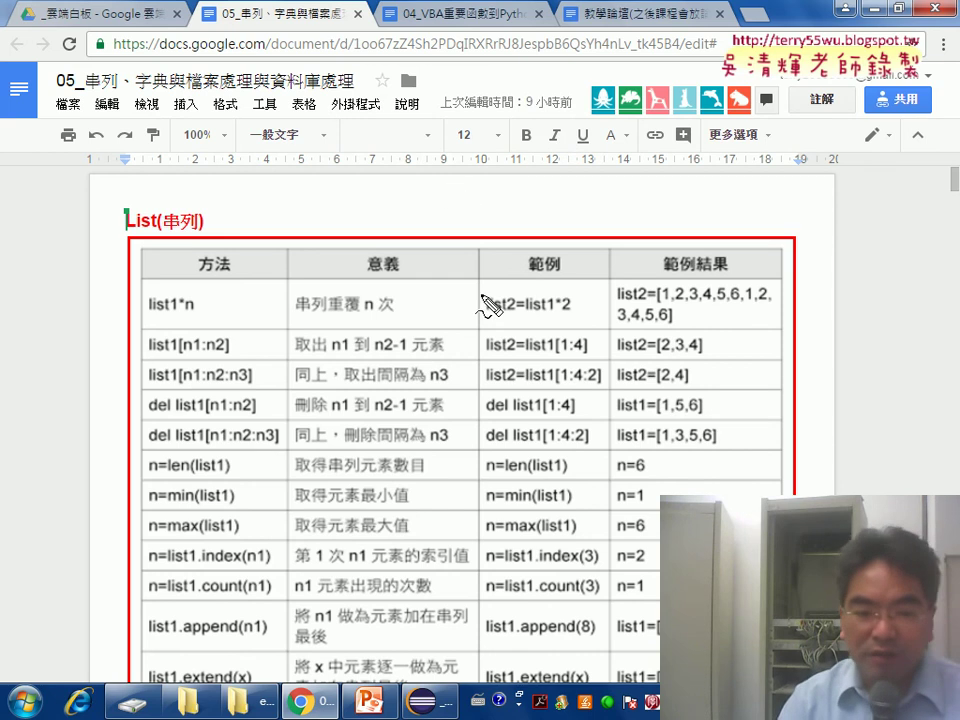
# Underline append and the List(串列) heading in red, then clear the pen marks
pyautogui.moveTo(183, 637)
pyautogui.mouseDown()
pyautogui.moveTo(236, 636)
pyautogui.moveTo(231, 647)
pyautogui.mouseUp()
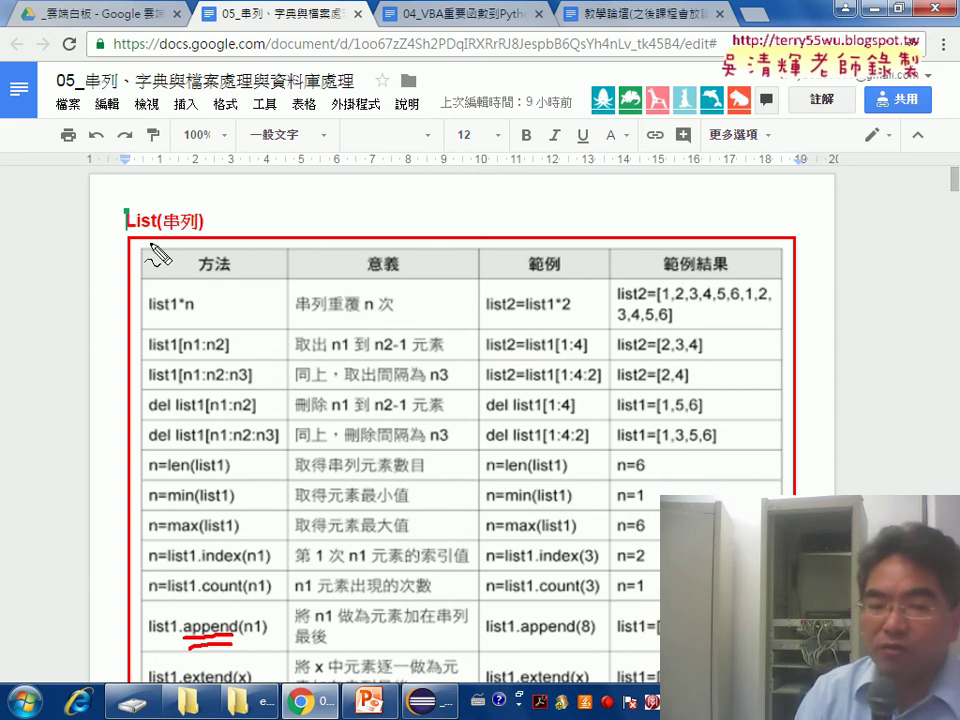
pyautogui.moveTo(130, 238); pyautogui.dragTo(158, 238)
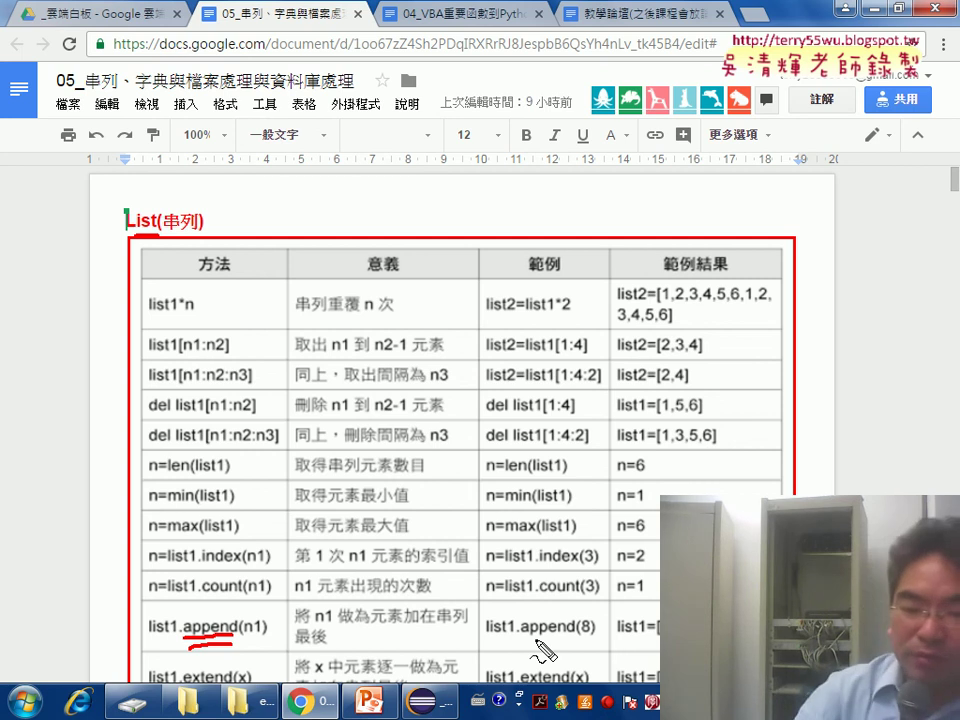
pyautogui.press('Escape')
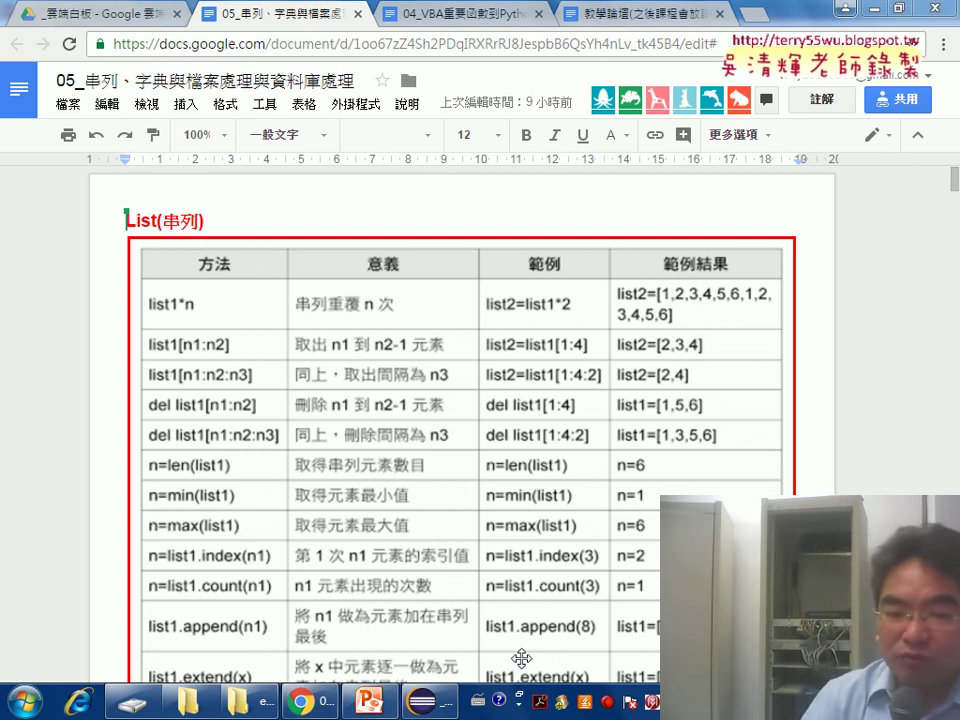
# Bring up append1_while.py and mark the entered scores 89, 65, 85 and the -1 in the Console
pyautogui.click(443, 626)
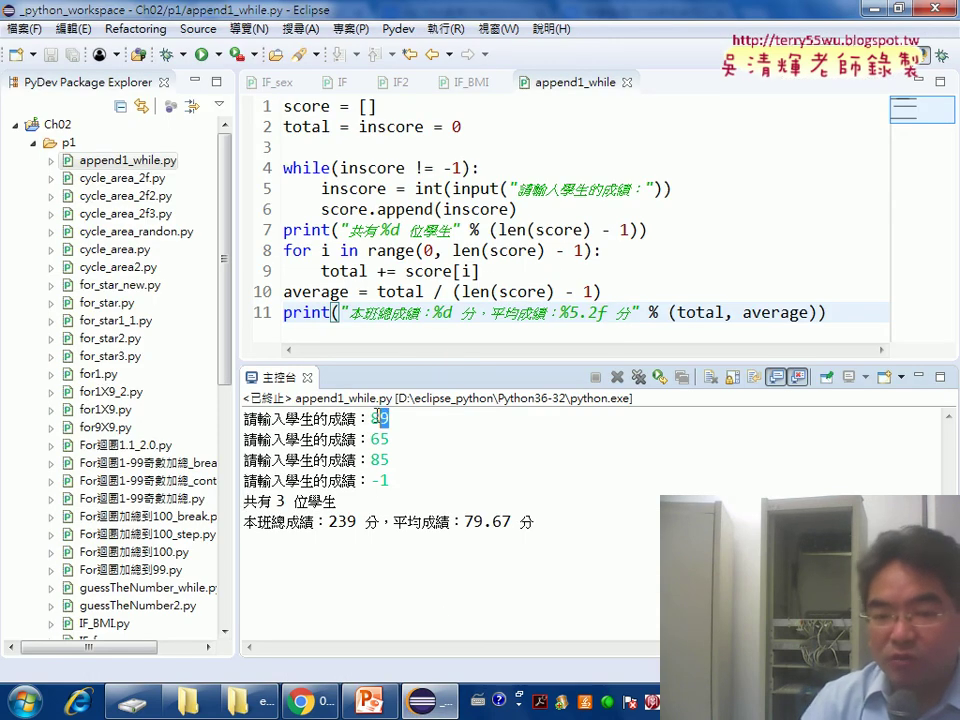
pyautogui.doubleClick(388, 439)
pyautogui.doubleClick(369, 459)
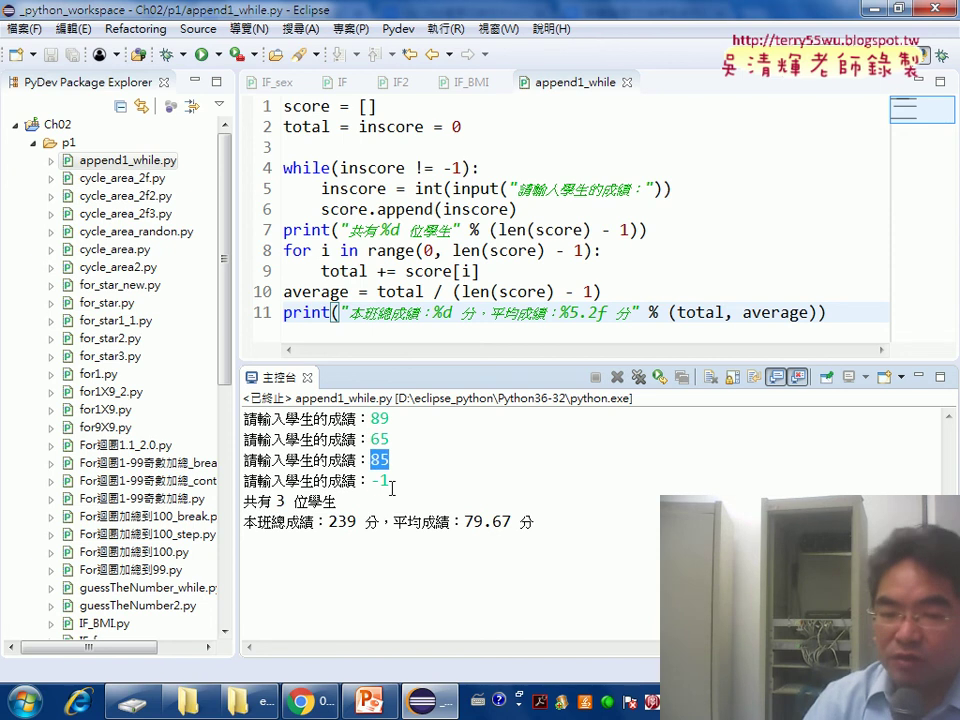
pyautogui.doubleClick(382, 482)
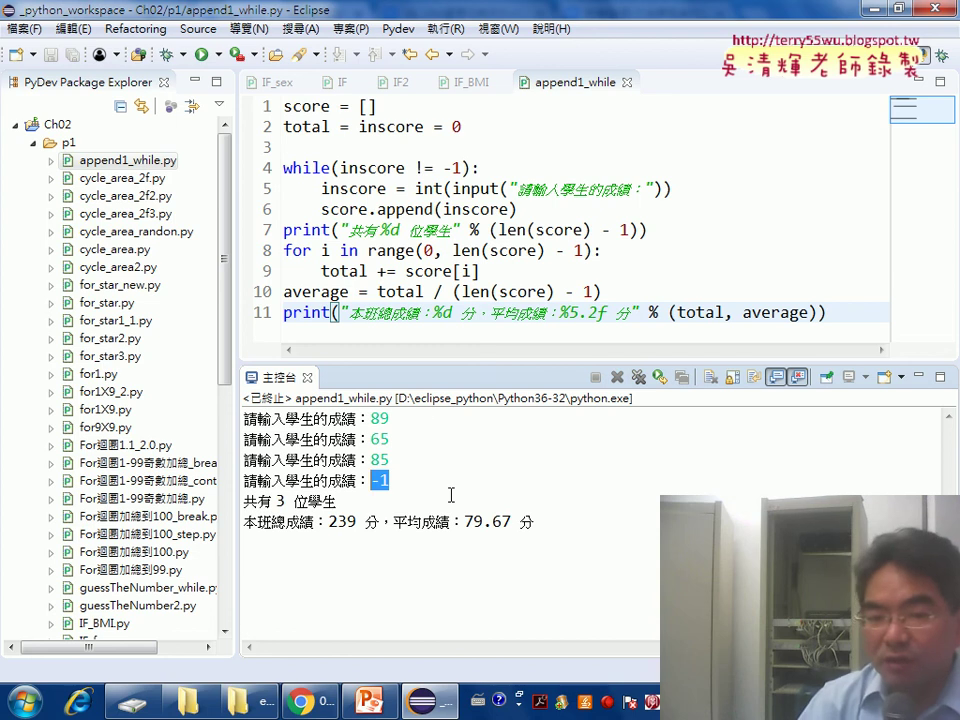
pyautogui.doubleClick(379, 418)
pyautogui.click(396, 438)
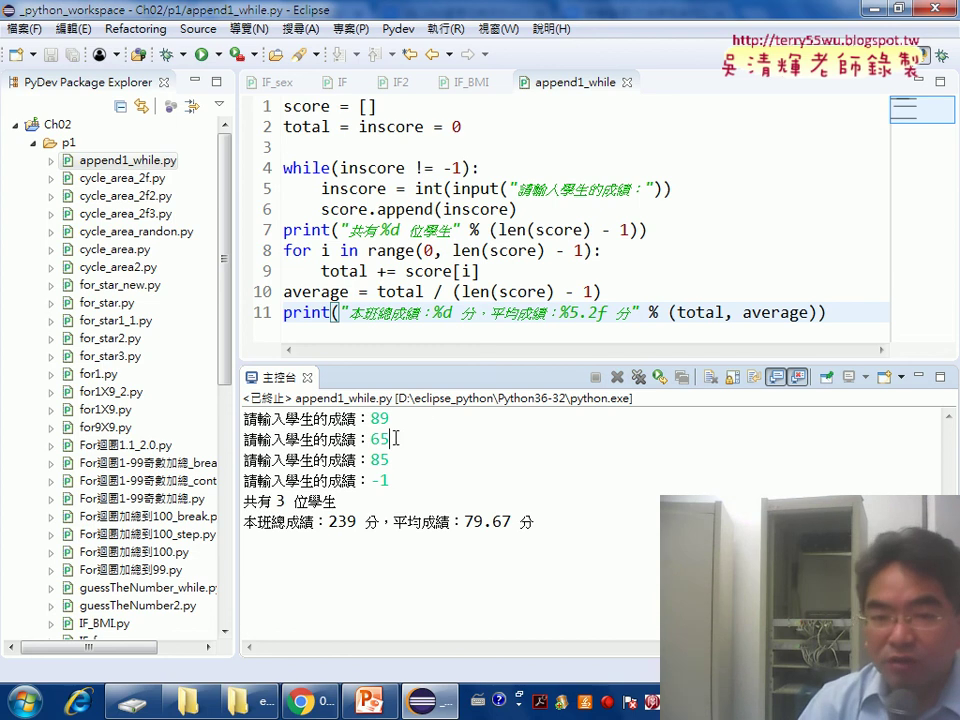
pyautogui.doubleClick(379, 460)
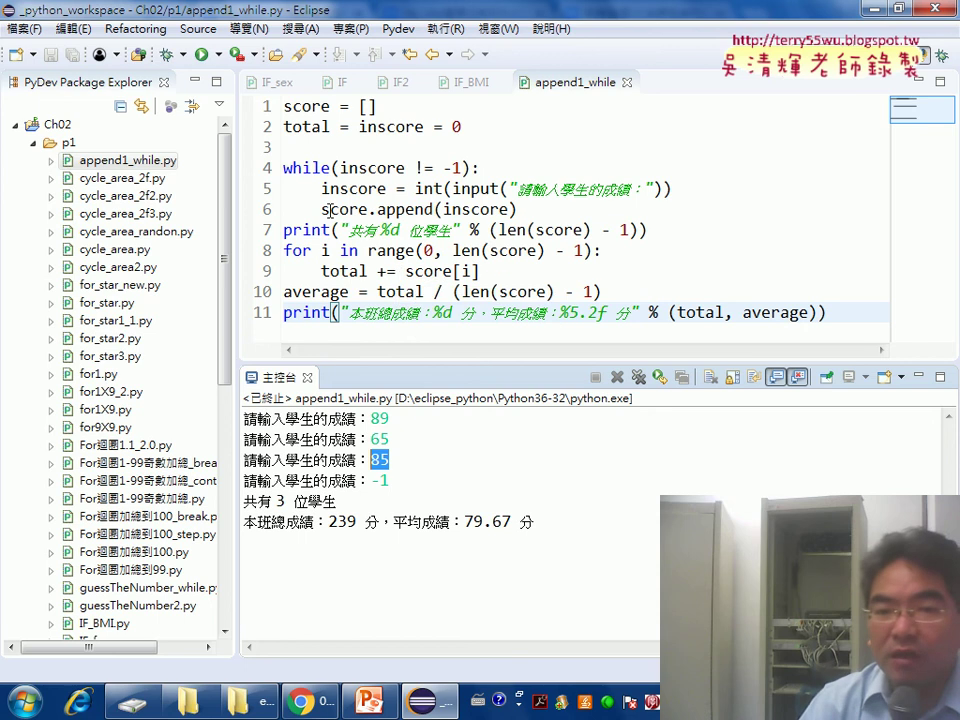
# Point out the score list's append(inscore) on line 6 and the loop's -1 stop value
pyautogui.moveTo(322, 209); pyautogui.dragTo(359, 209)
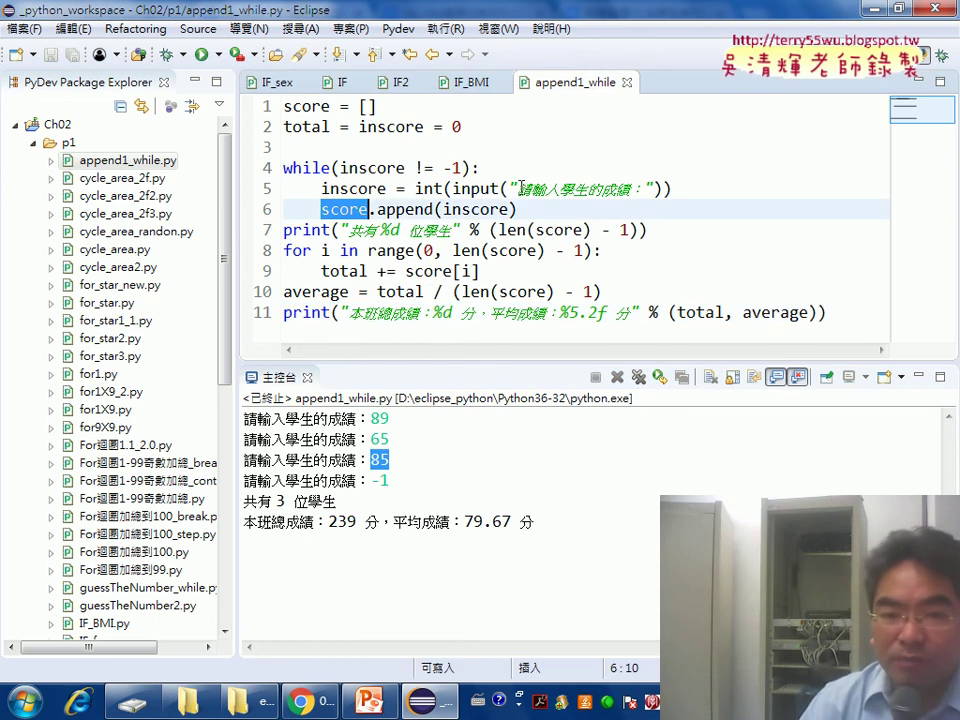
pyautogui.press('Right')
pyautogui.hotkey('shift', 'Right')
pyautogui.hotkey('shift', 'Right')
pyautogui.hotkey('shift', 'Right')
pyautogui.hotkey('shift', 'Right')
pyautogui.hotkey('shift', 'Right')
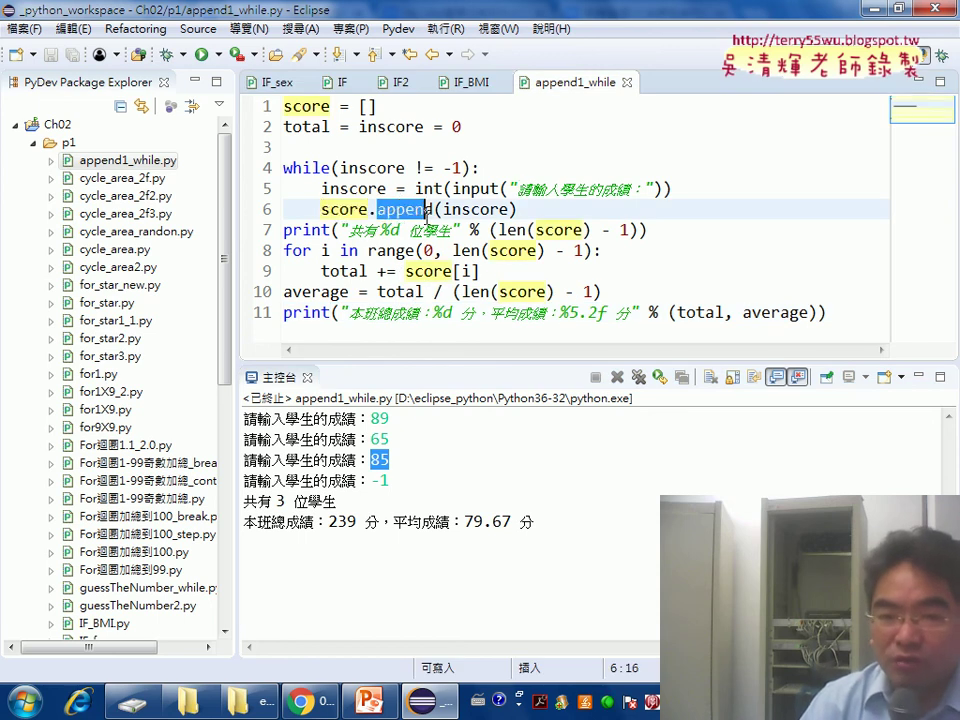
pyautogui.press('Right')
pyautogui.press('Right')
pyautogui.press('Right')
pyautogui.click(341, 209)
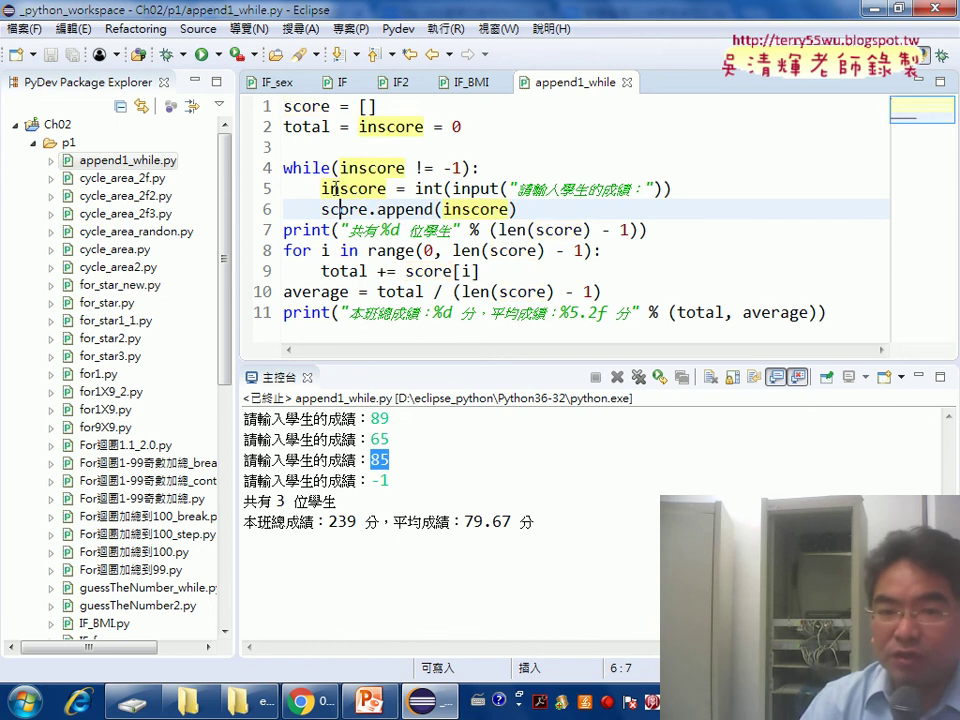
pyautogui.moveTo(443, 168); pyautogui.dragTo(452, 167)
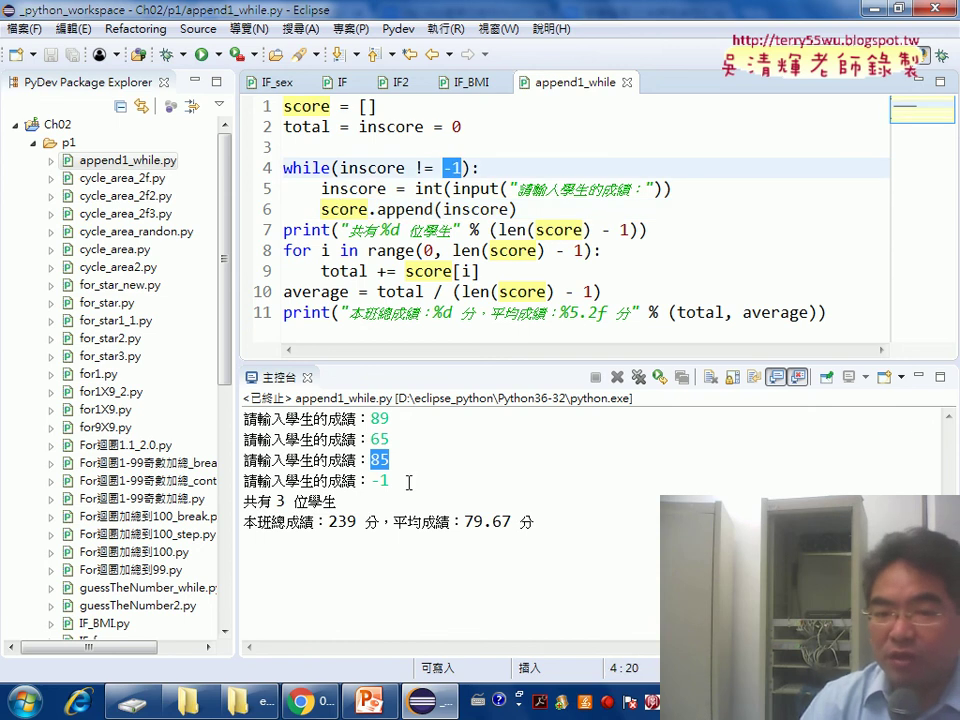
# Highlight the -1 line, student count, 239 total and 79.67 average, enlarge the Console, and rerun
pyautogui.moveTo(409, 483); pyautogui.dragTo(237, 483)
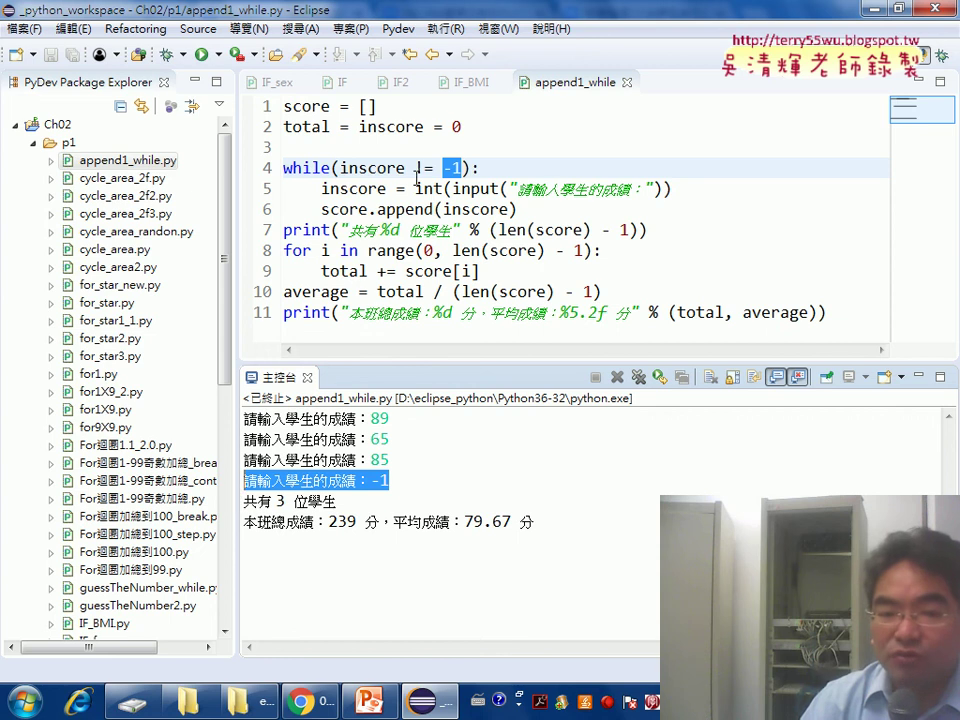
pyautogui.click(409, 231)
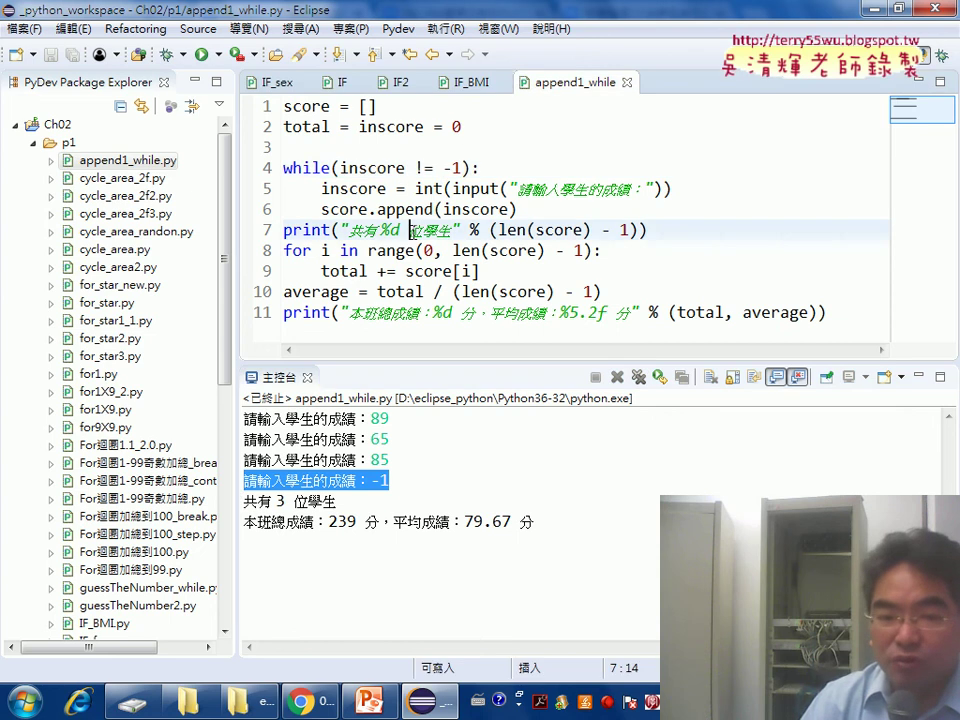
pyautogui.moveTo(345, 502); pyautogui.dragTo(243, 502)
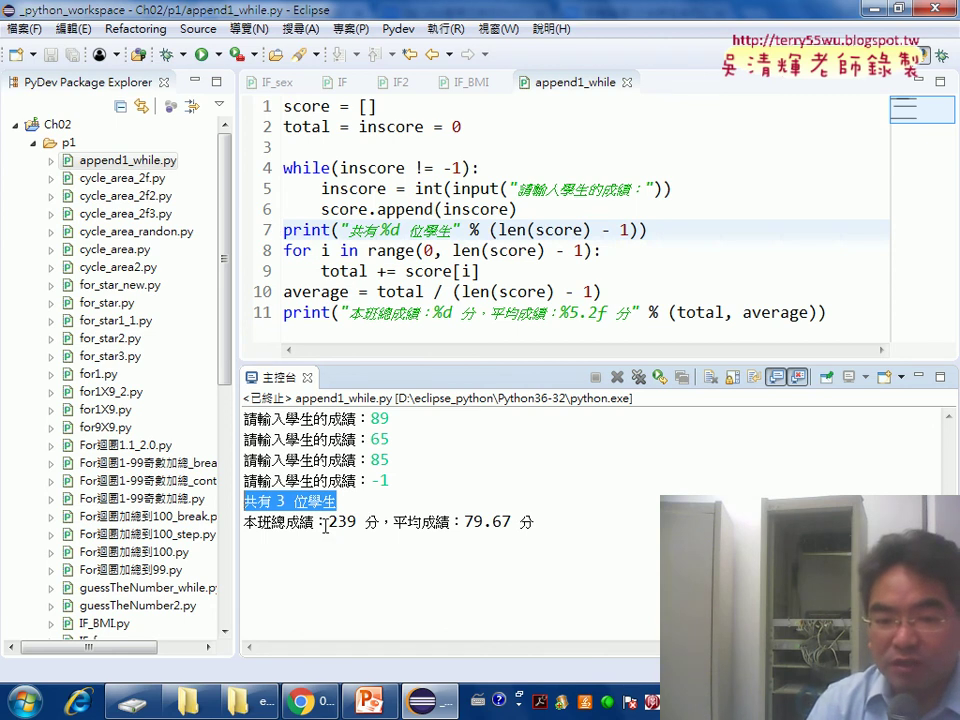
pyautogui.moveTo(327, 522); pyautogui.dragTo(381, 521)
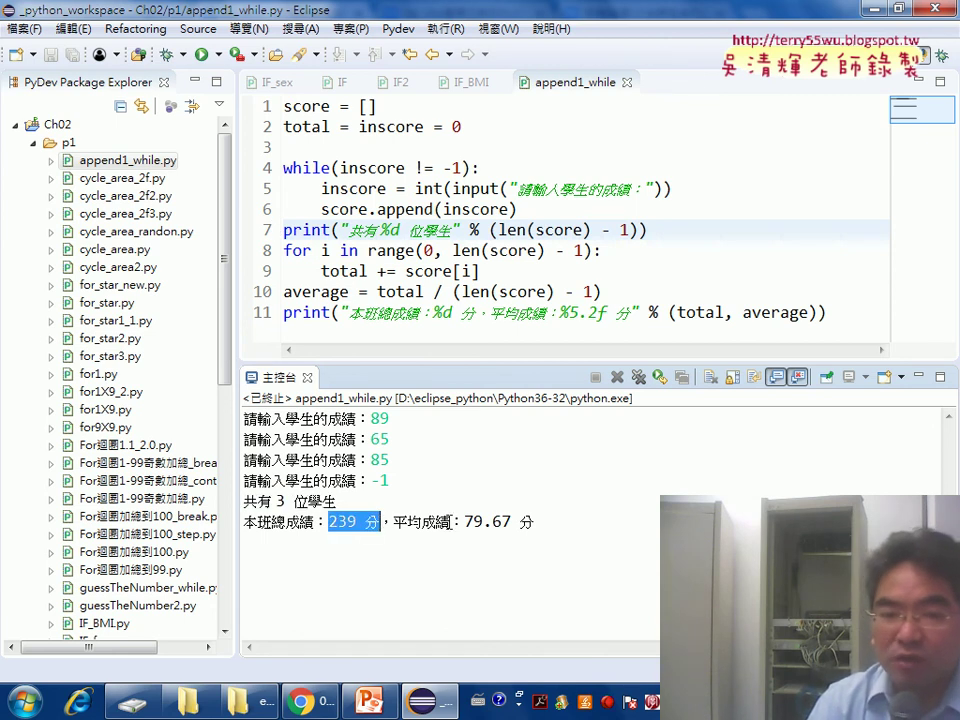
pyautogui.moveTo(464, 522); pyautogui.dragTo(542, 521)
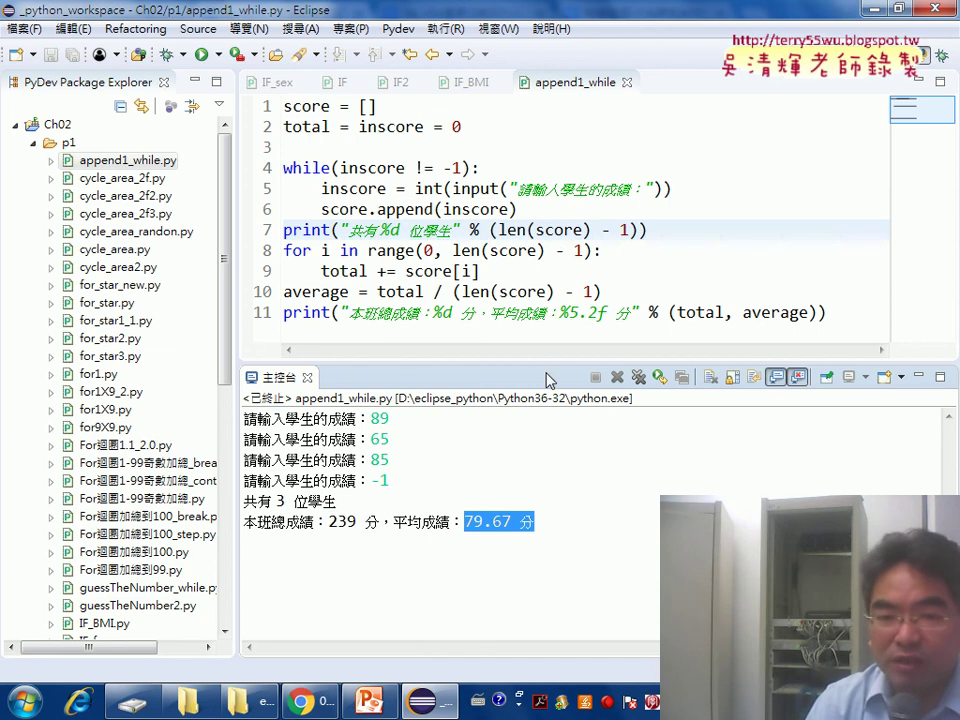
pyautogui.moveTo(545, 363); pyautogui.dragTo(544, 354)
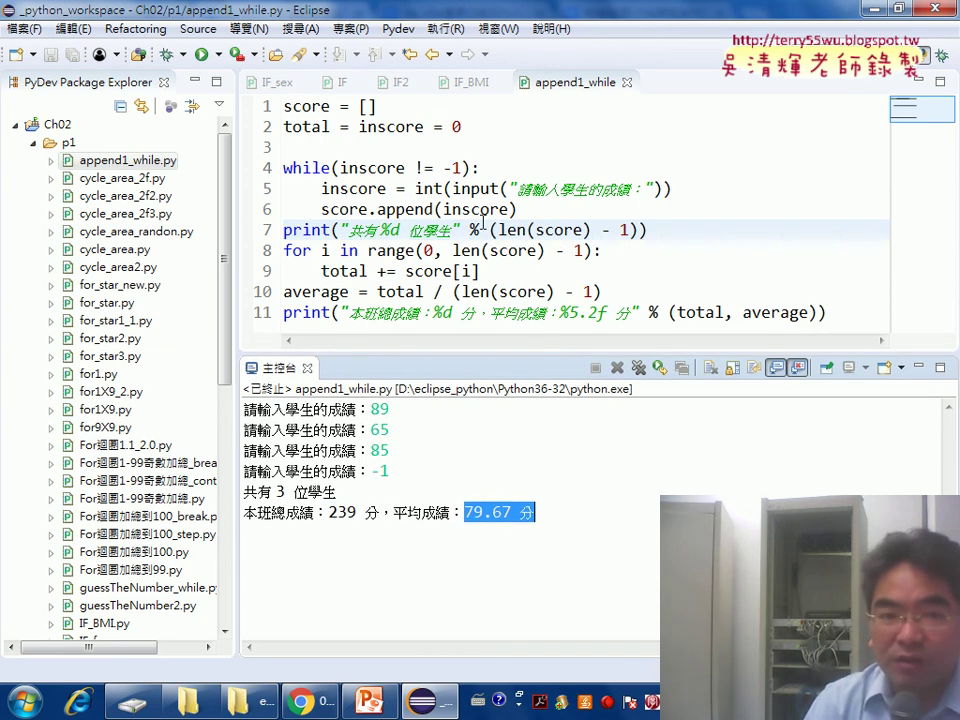
pyautogui.click(201, 54)
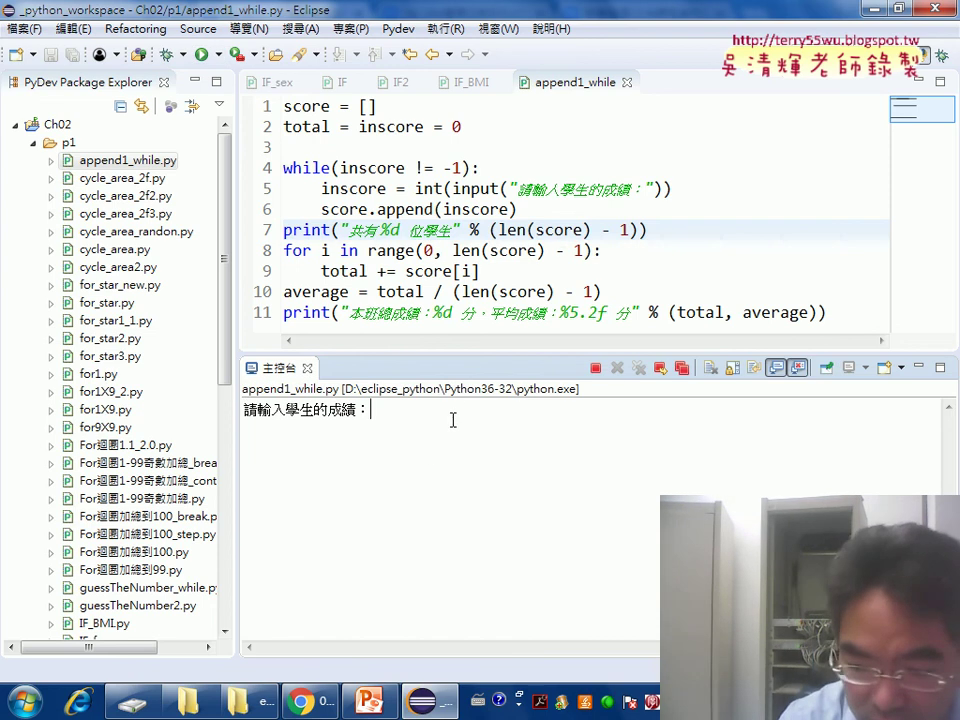
# Enter scores 89, 68, 98 and 45, then -1 to finish input
pyautogui.write('89')
pyautogui.press('Return')
pyautogui.write('6')
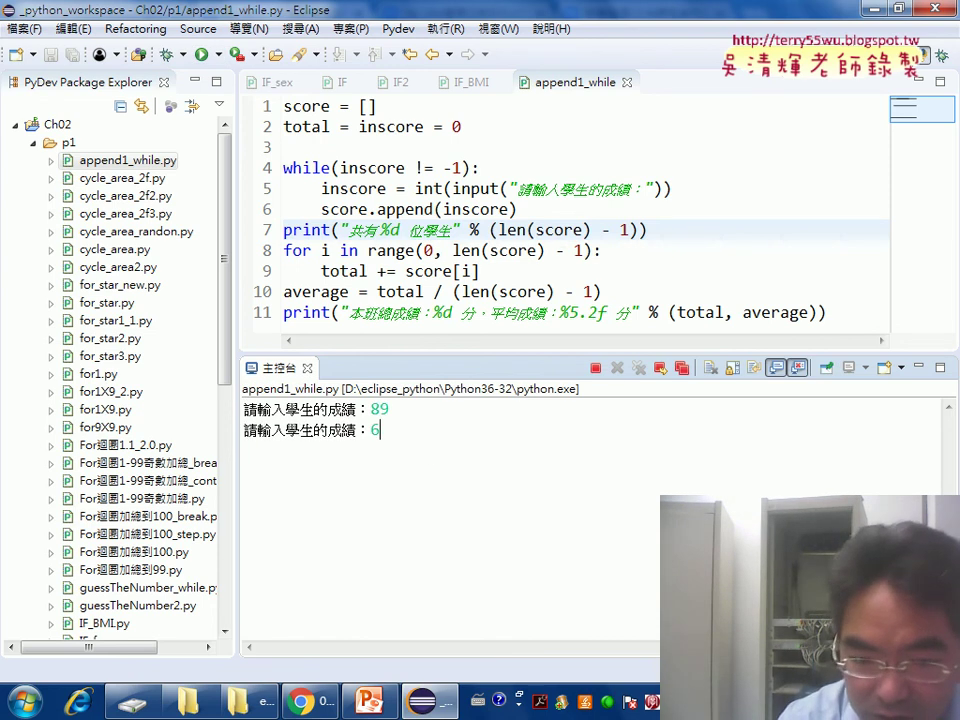
pyautogui.write('8')
pyautogui.press('Return')
pyautogui.write('8')
pyautogui.press('Return')
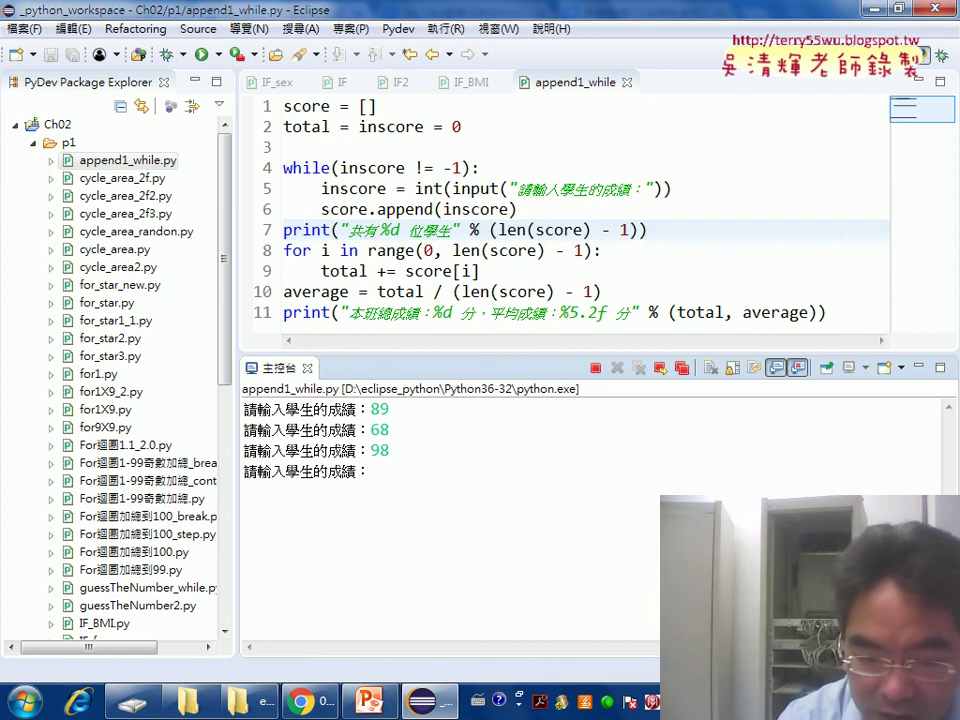
pyautogui.write('45')
pyautogui.press('Return')
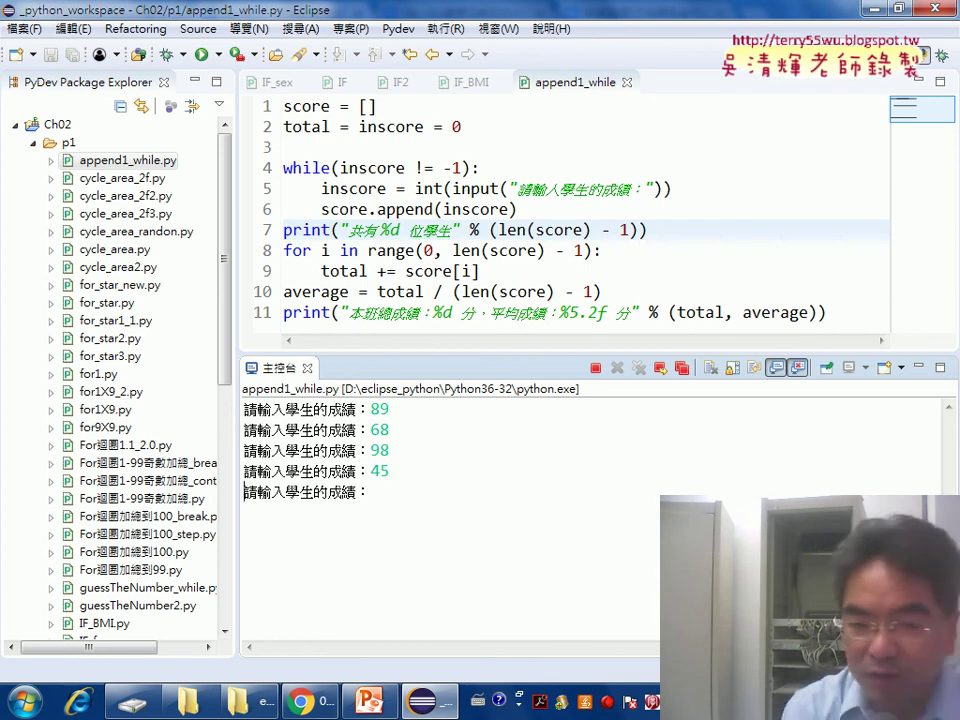
pyautogui.write('-1')
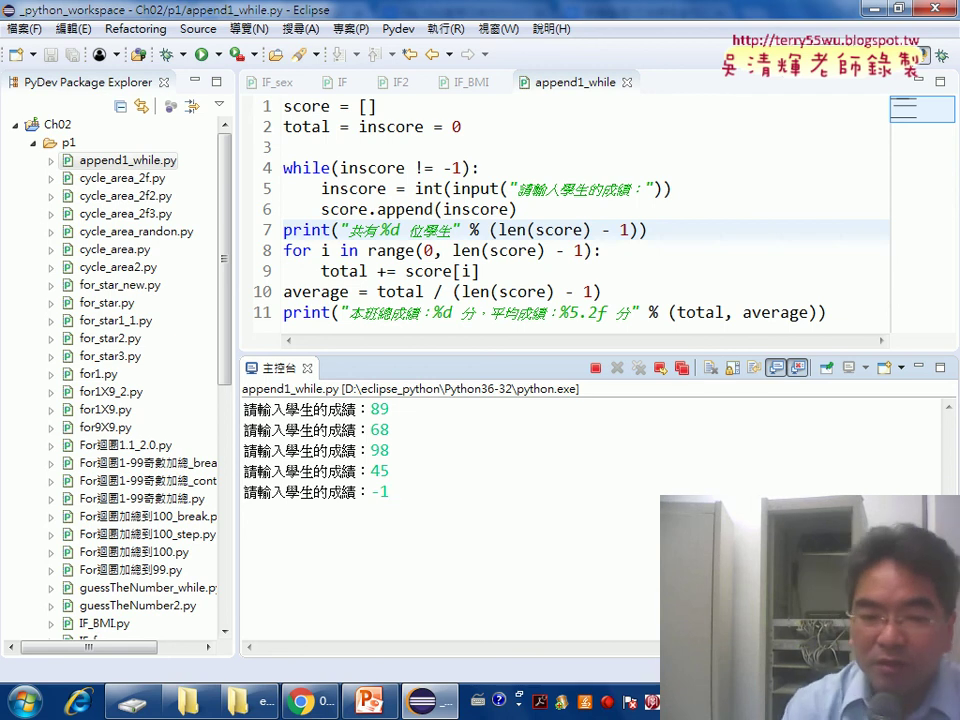
pyautogui.press('Return')
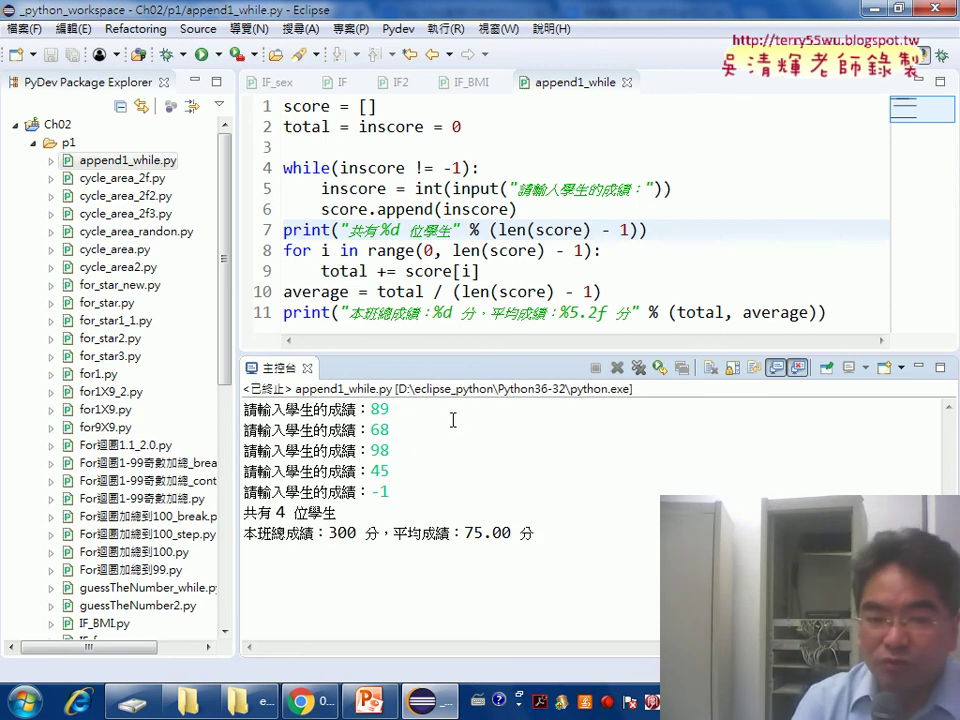
# Mark the four entered scores and link them to the 4-student count and 75.00 average
pyautogui.moveTo(390, 474)
pyautogui.mouseDown()
pyautogui.moveTo(244, 450)
pyautogui.moveTo(244, 408)
pyautogui.mouseUp()
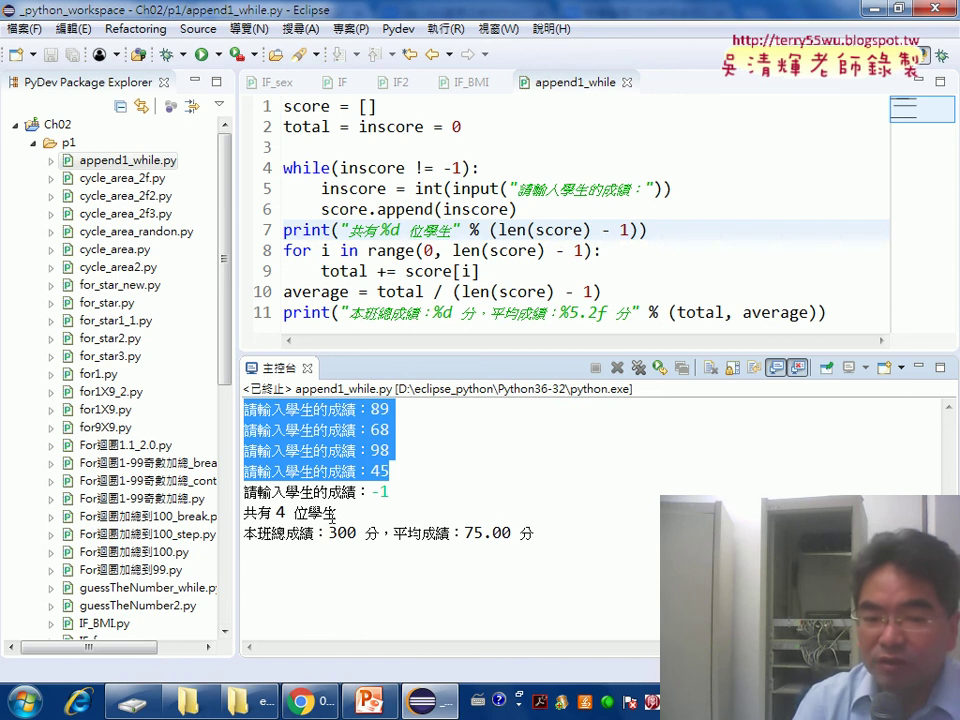
pyautogui.moveTo(336, 513); pyautogui.dragTo(258, 513)
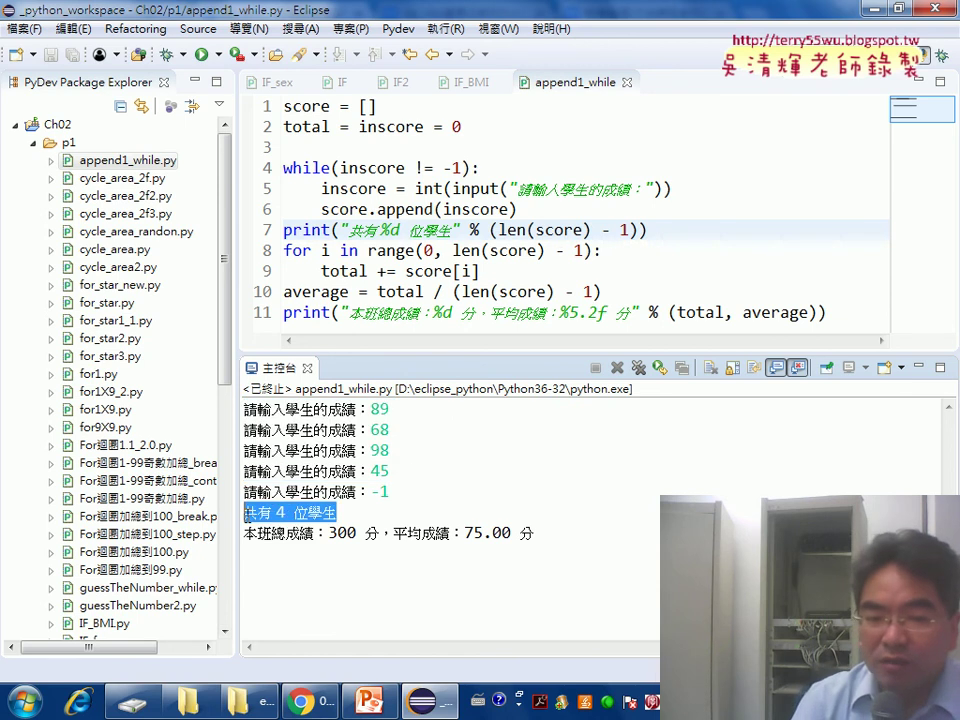
pyautogui.moveTo(390, 472)
pyautogui.mouseDown()
pyautogui.moveTo(244, 450)
pyautogui.moveTo(244, 410)
pyautogui.mouseUp()
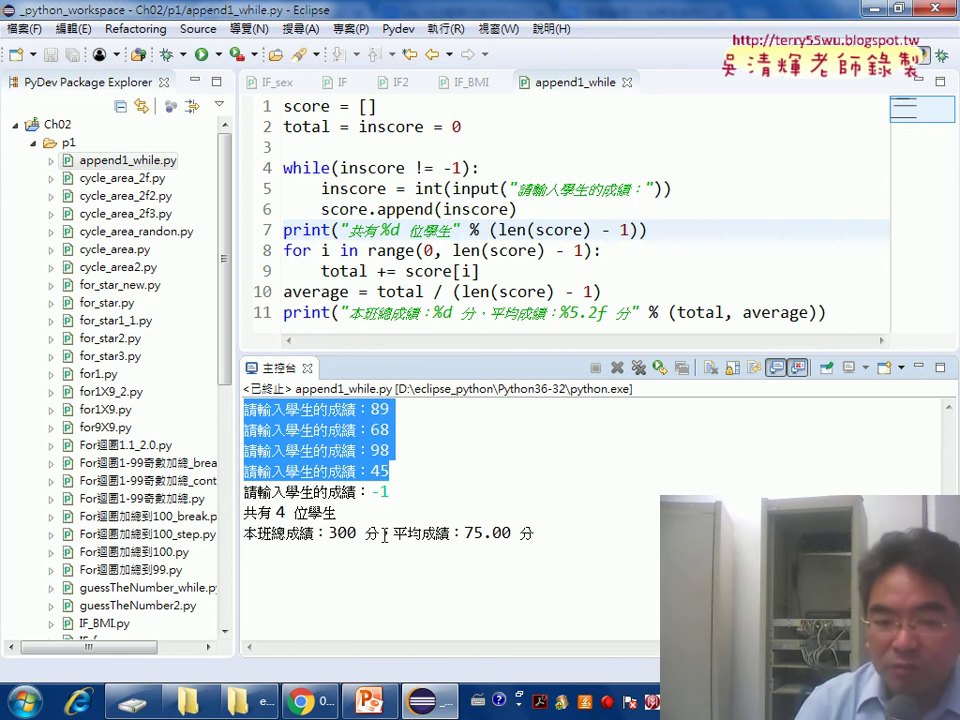
pyautogui.moveTo(394, 472)
pyautogui.mouseDown()
pyautogui.moveTo(396, 486)
pyautogui.moveTo(338, 524)
pyautogui.mouseUp()
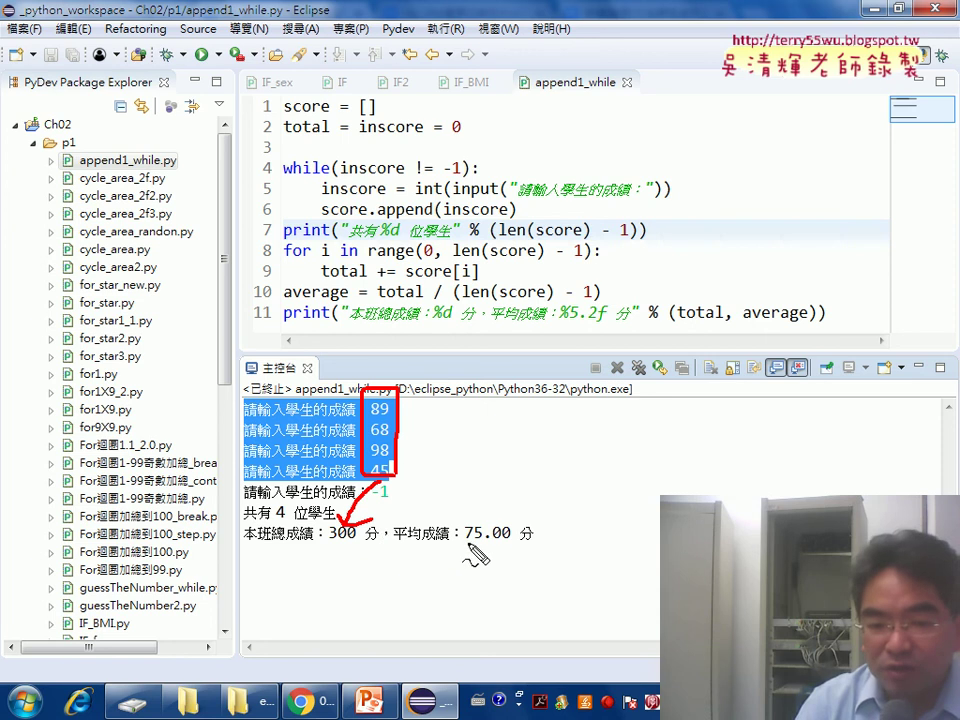
pyautogui.moveTo(465, 541); pyautogui.dragTo(516, 539)
pyautogui.moveTo(397, 463)
pyautogui.mouseDown()
pyautogui.moveTo(458, 484)
pyautogui.moveTo(490, 522)
pyautogui.mouseUp()
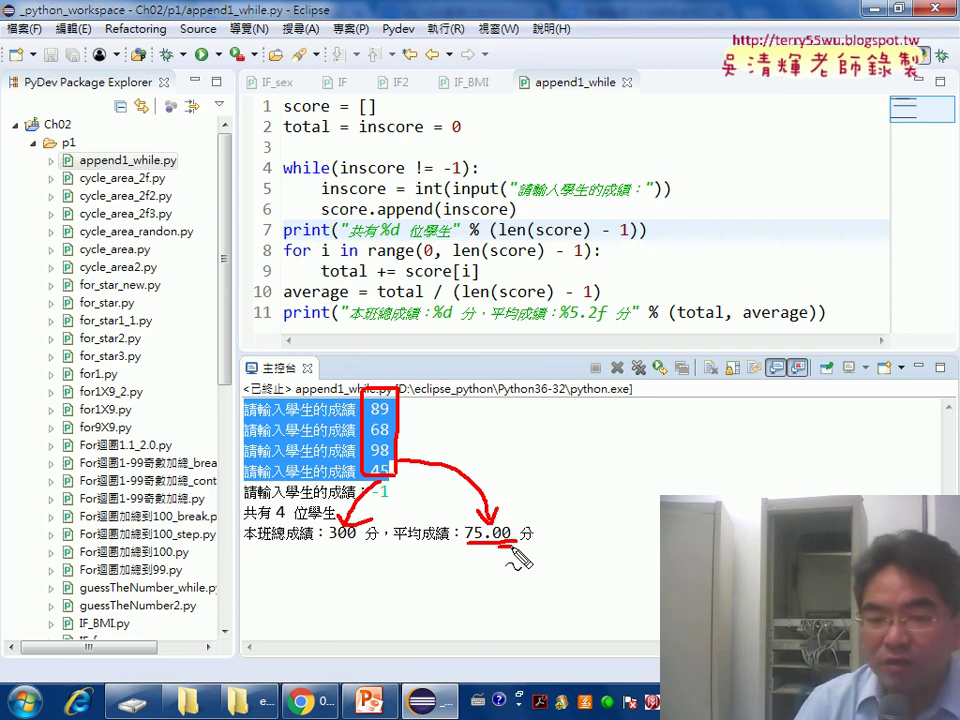
pyautogui.moveTo(367, 408)
pyautogui.mouseDown()
pyautogui.moveTo(390, 408)
pyautogui.moveTo(392, 458)
pyautogui.mouseUp()
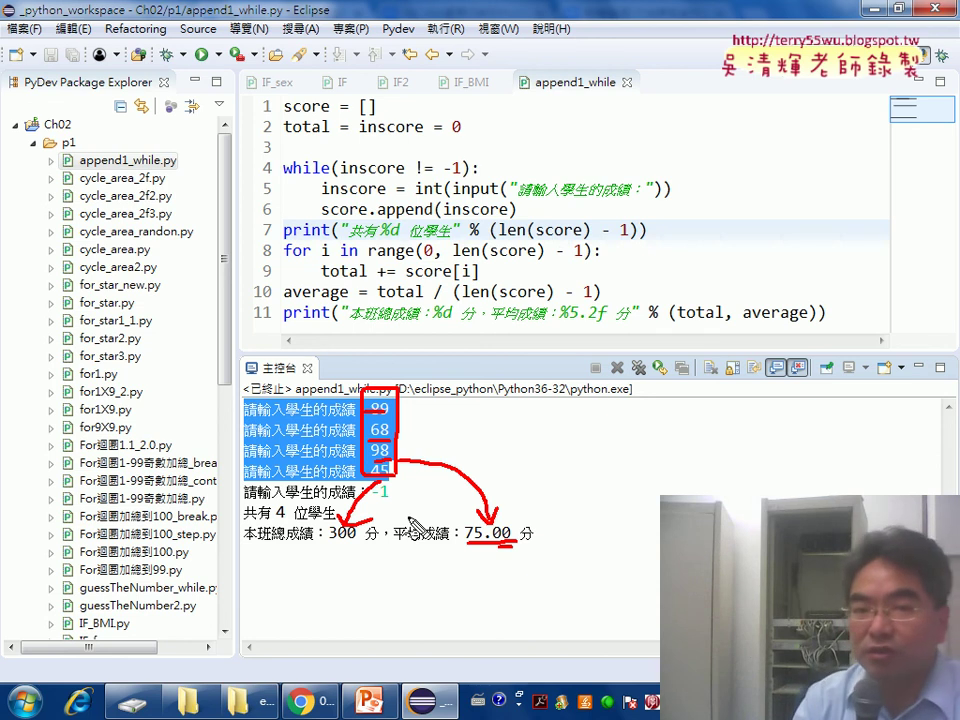
# Underline the score list on line 1 and sketch list slots and an empty-list bracket pair
pyautogui.moveTo(287, 119)
pyautogui.mouseDown()
pyautogui.moveTo(327, 118)
pyautogui.moveTo(263, 106)
pyautogui.moveTo(384, 118)
pyautogui.mouseUp()
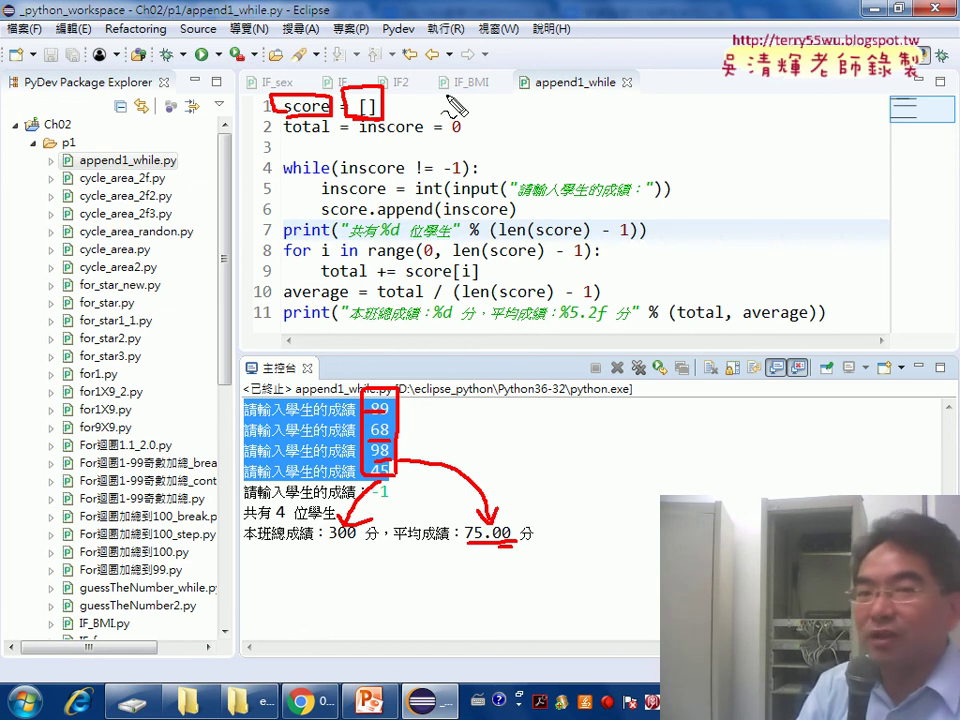
pyautogui.moveTo(455, 72); pyautogui.dragTo(456, 95)
pyautogui.moveTo(464, 72)
pyautogui.mouseDown()
pyautogui.moveTo(465, 95)
pyautogui.moveTo(488, 104)
pyautogui.mouseUp()
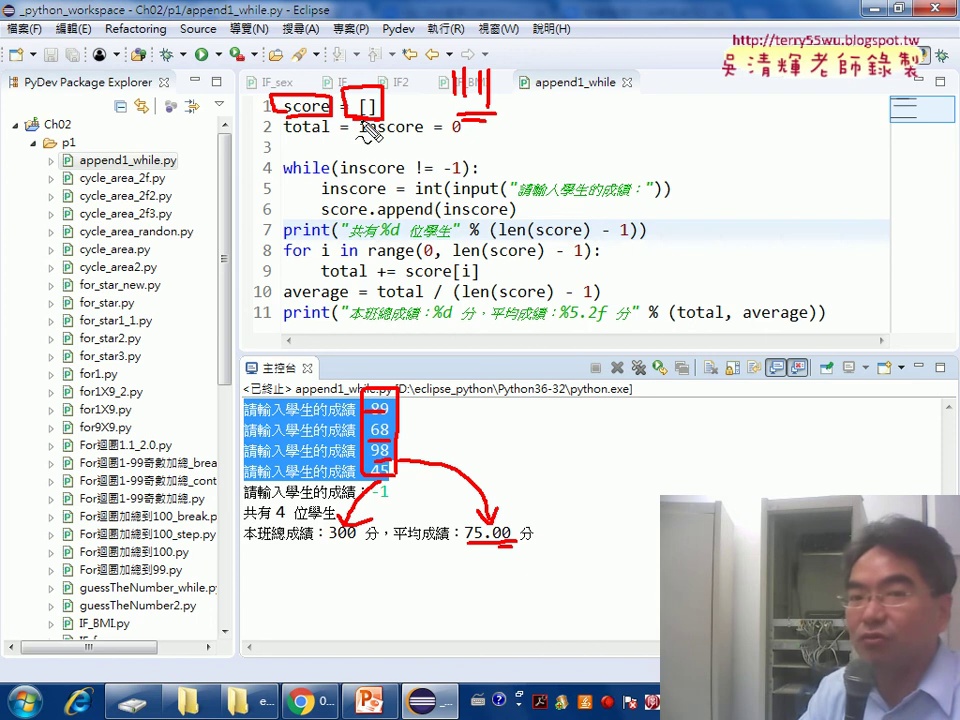
pyautogui.moveTo(405, 87)
pyautogui.mouseDown()
pyautogui.moveTo(404, 117)
pyautogui.moveTo(418, 117)
pyautogui.mouseUp()
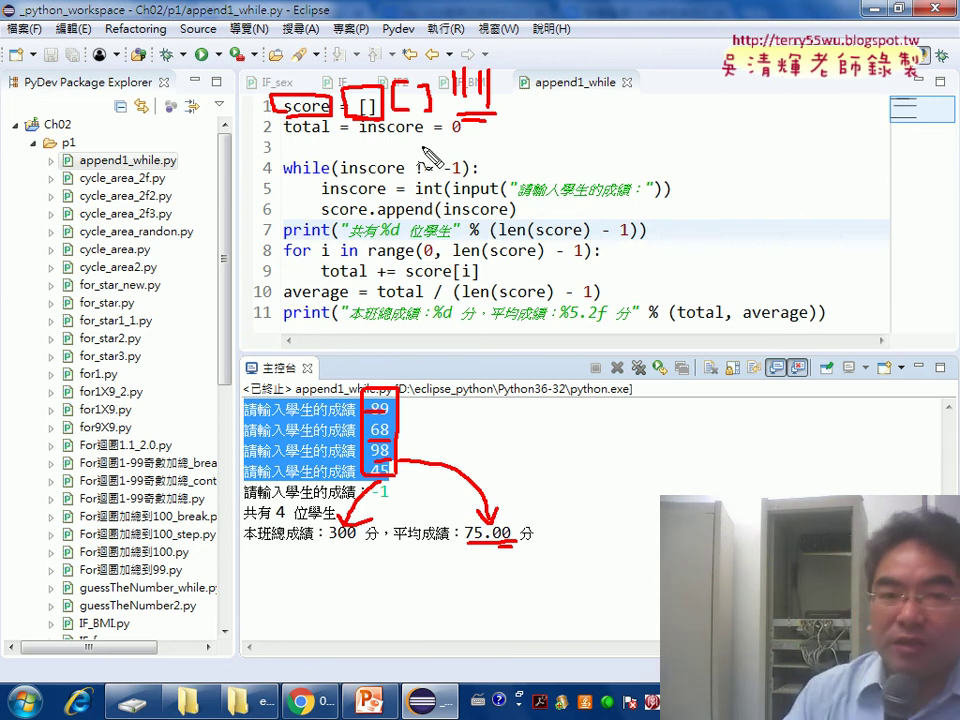
pyautogui.press('Escape')
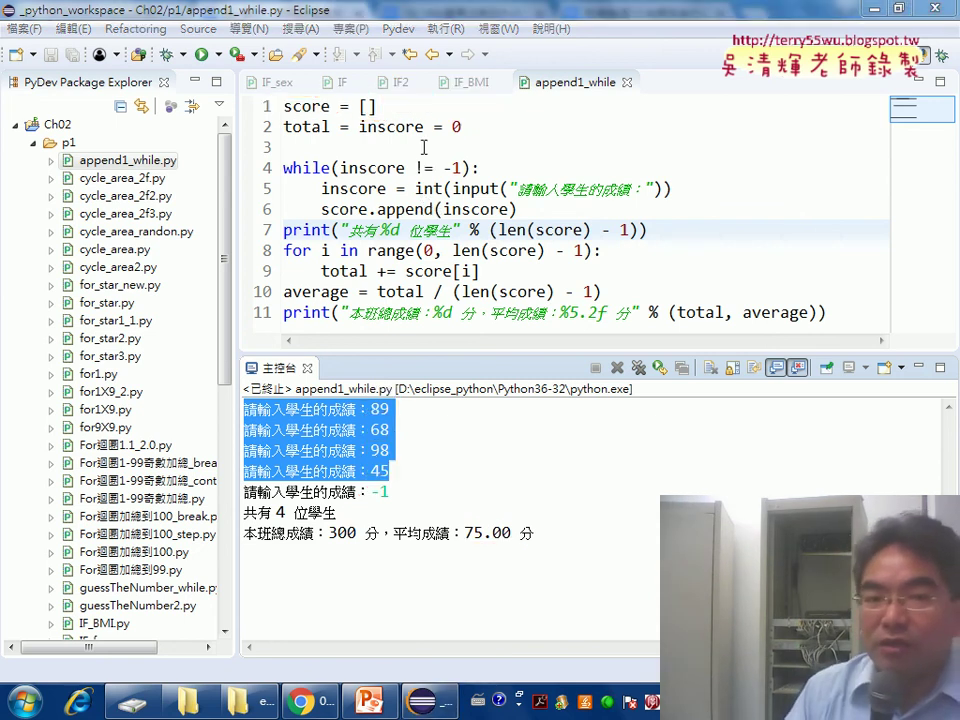
pyautogui.moveTo(380, 105)
pyautogui.mouseDown()
pyautogui.moveTo(275, 105)
pyautogui.moveTo(330, 126)
pyautogui.moveTo(418, 126)
pyautogui.mouseUp()
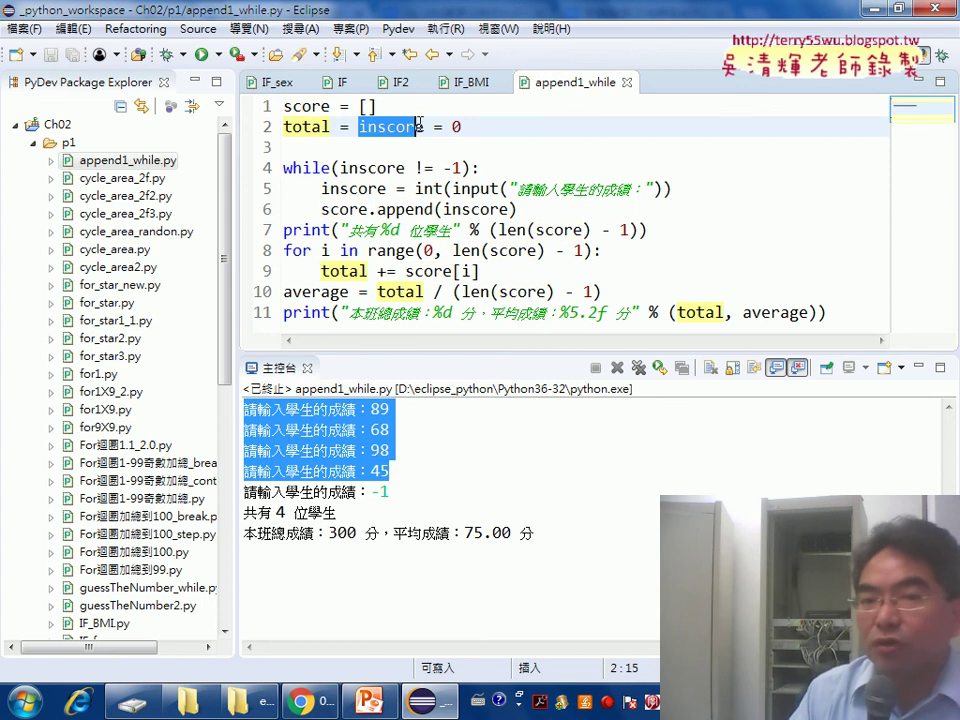
pyautogui.click(313, 127)
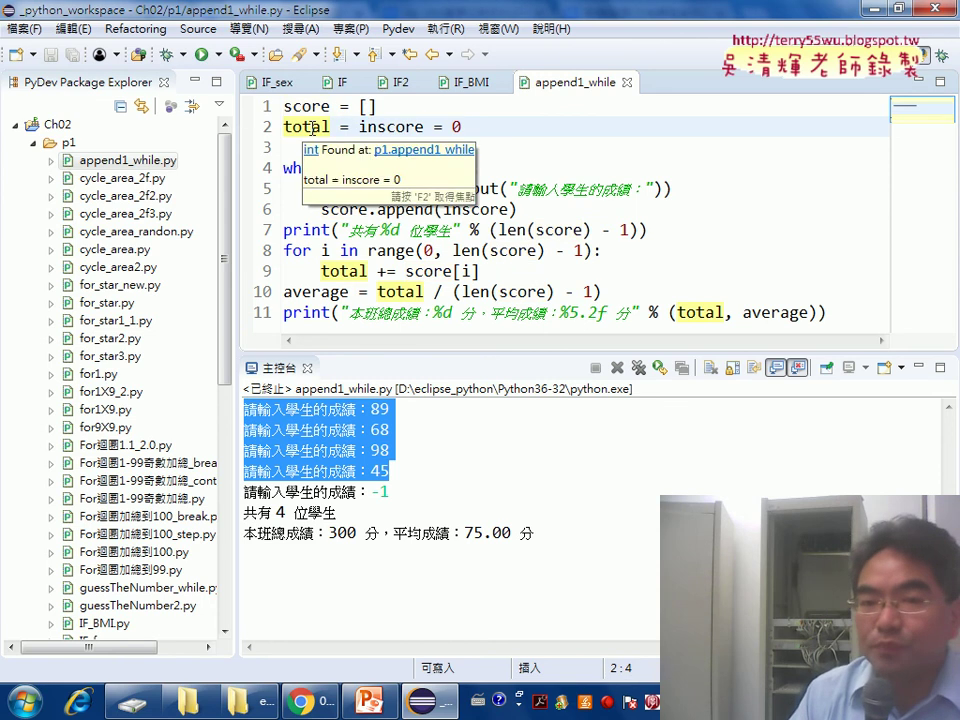
pyautogui.doubleClick(302, 127)
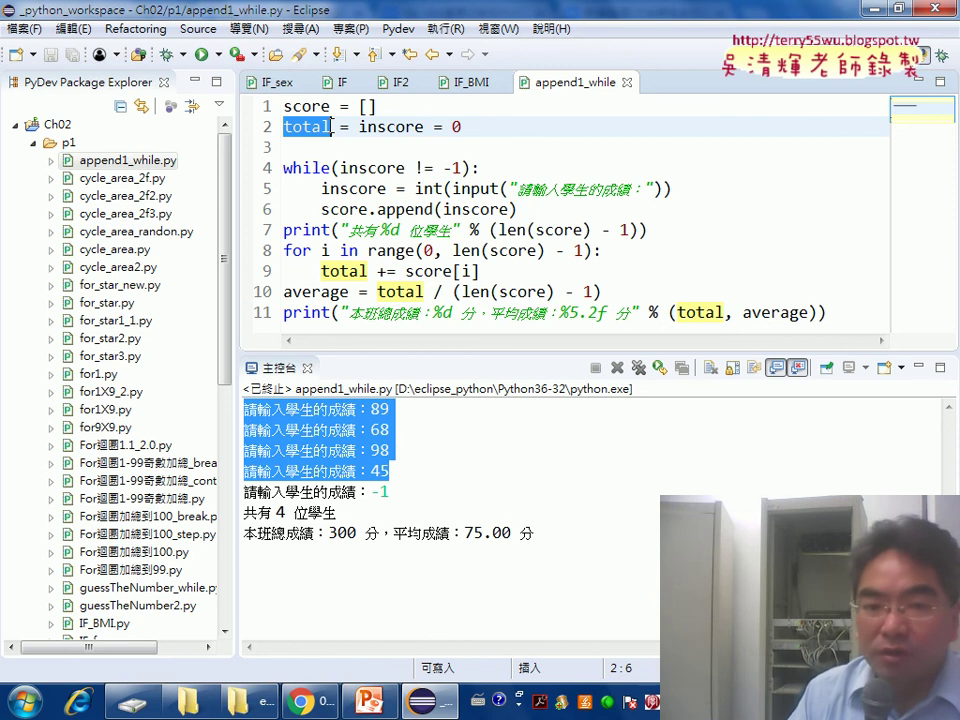
pyautogui.click(394, 126)
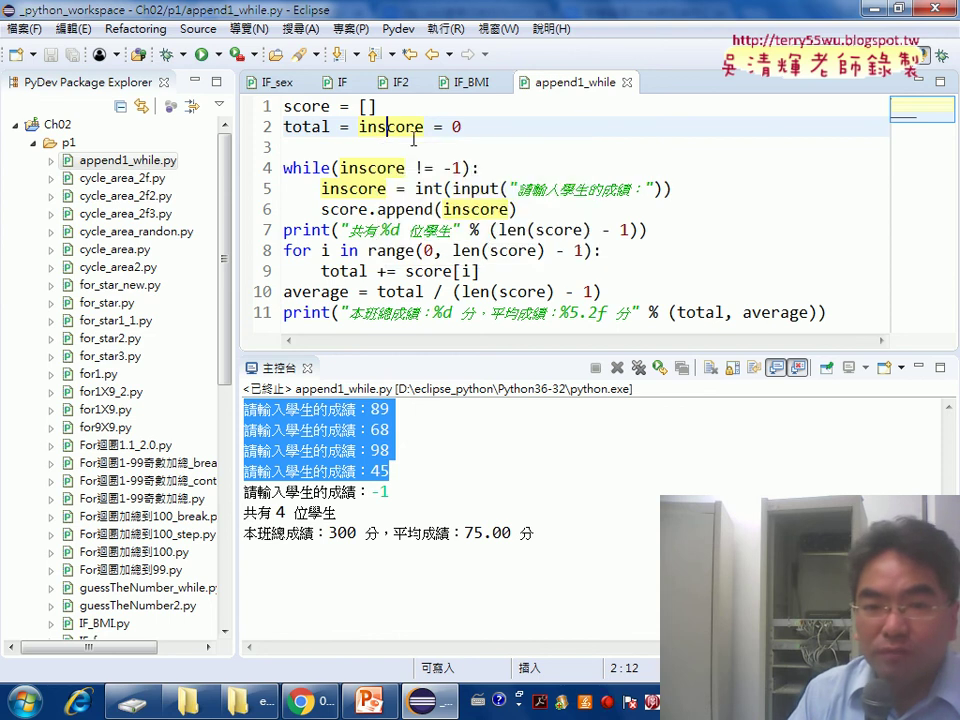
pyautogui.moveTo(388, 188); pyautogui.dragTo(321, 188)
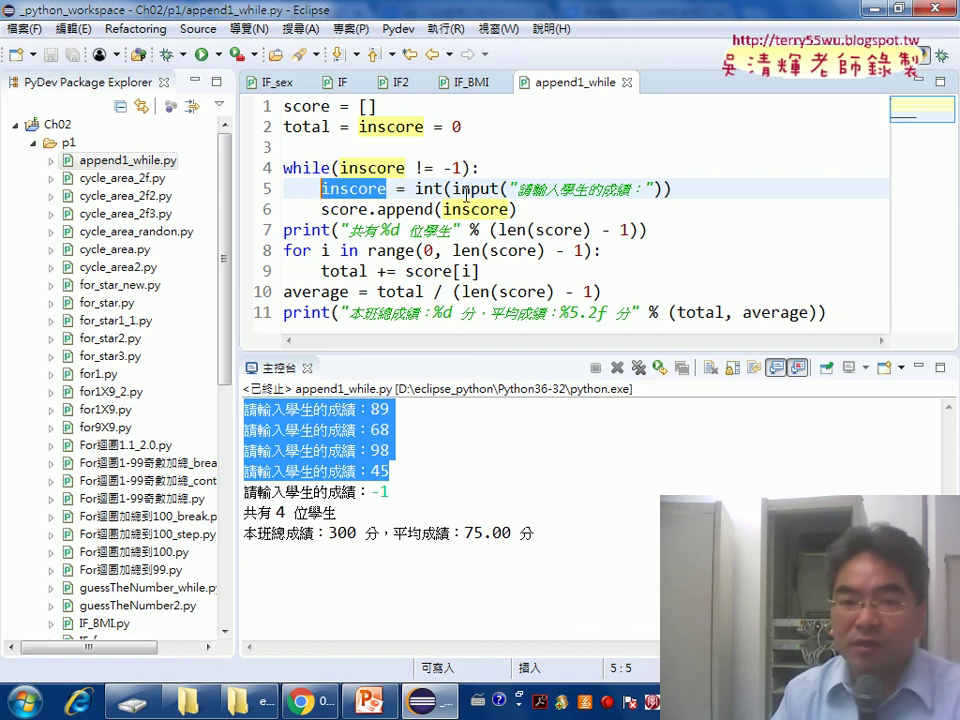
pyautogui.click(292, 128)
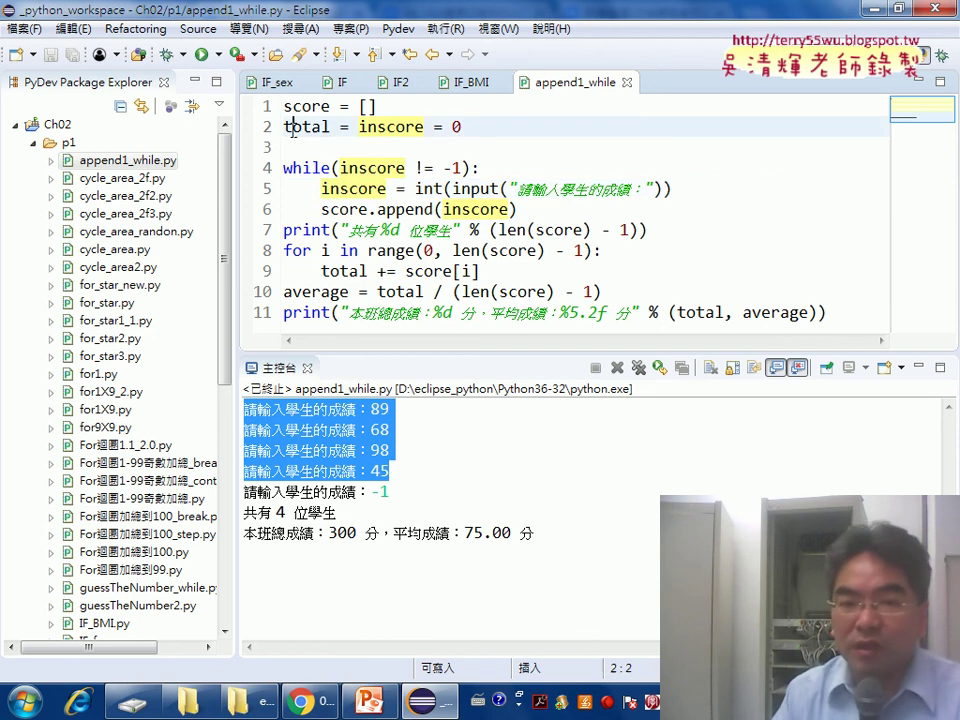
pyautogui.click(390, 128)
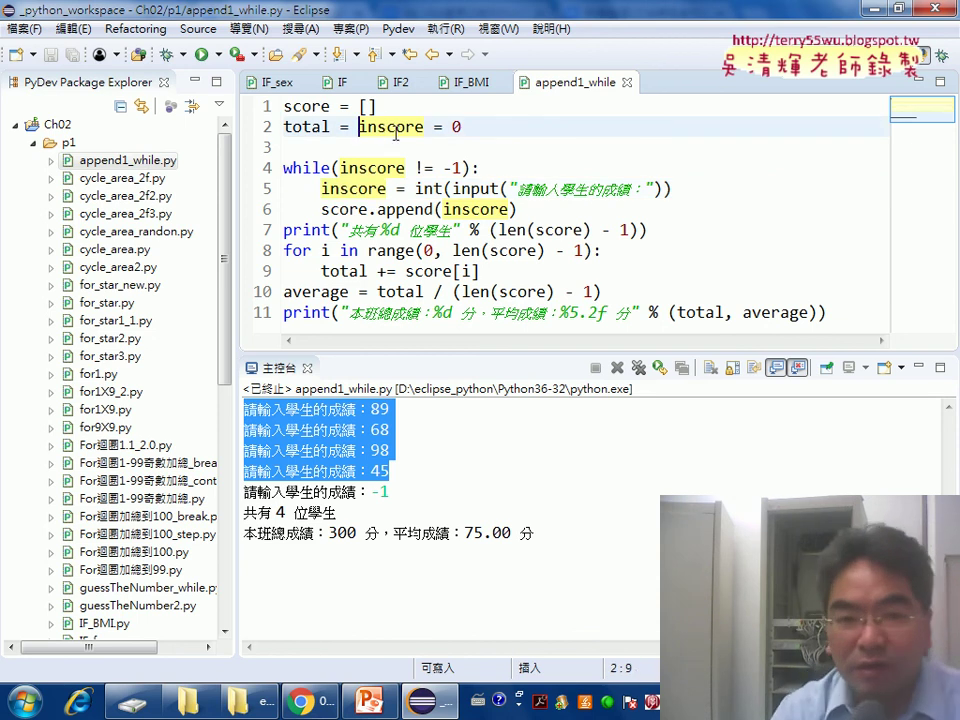
pyautogui.press('Return')
pyautogui.press('Up')
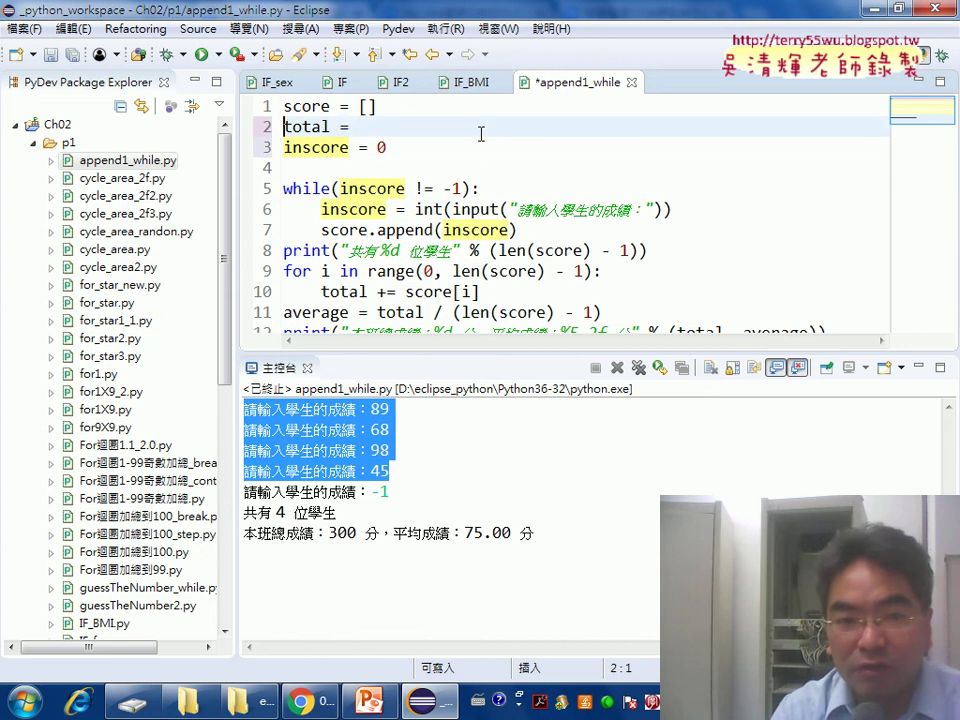
pyautogui.write('0')
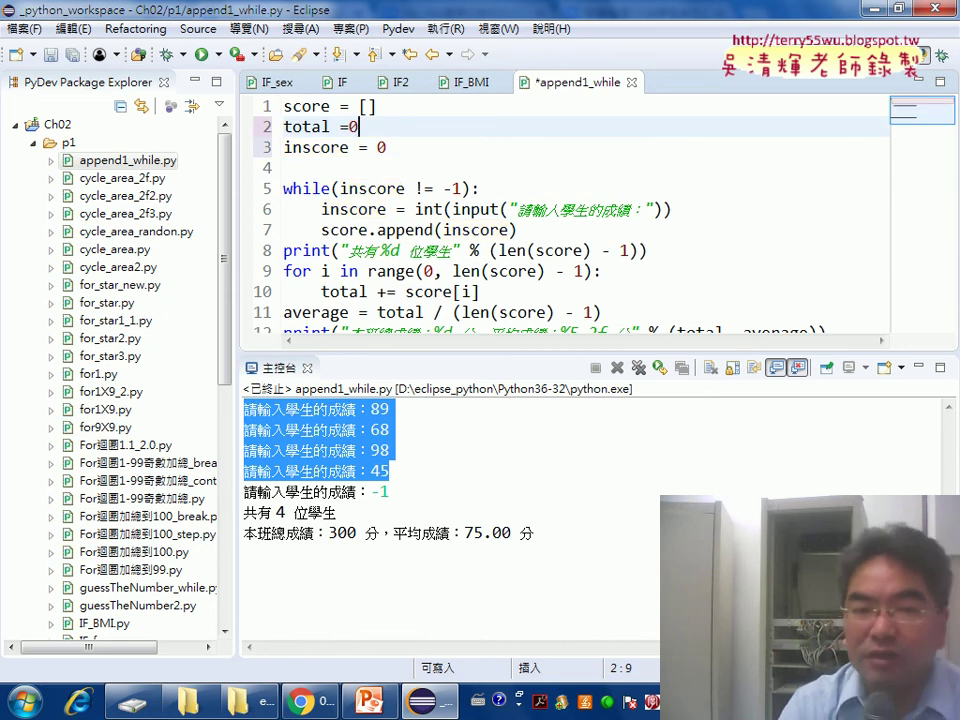
pyautogui.press('Down')
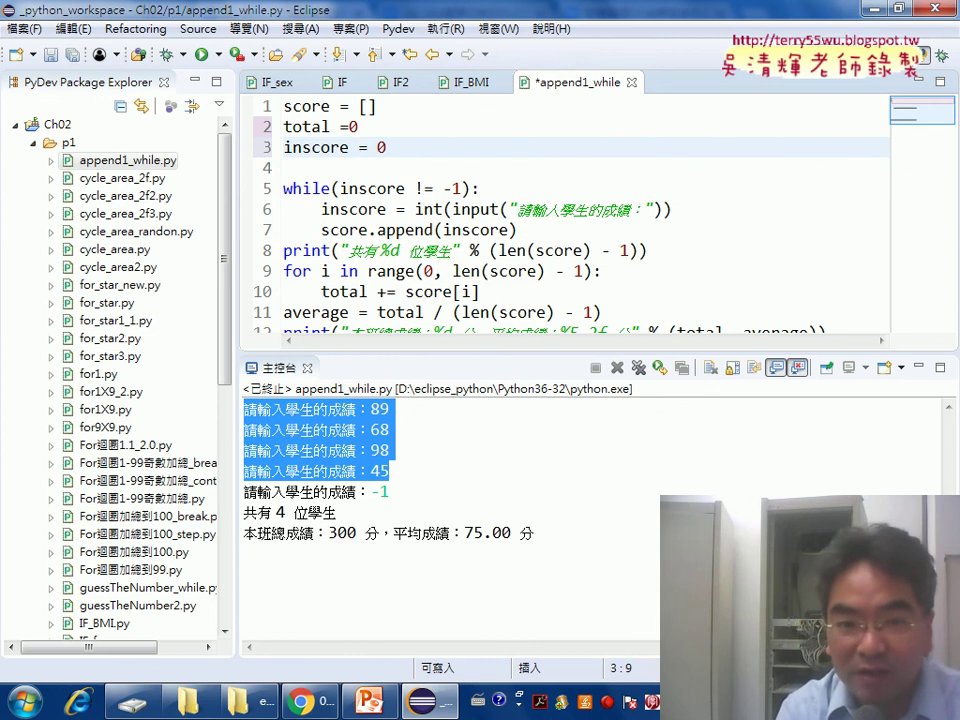
pyautogui.click(480, 128)
pyautogui.press('BackSpace')
pyautogui.press('Delete')
pyautogui.hotkey('ctrl', 's')
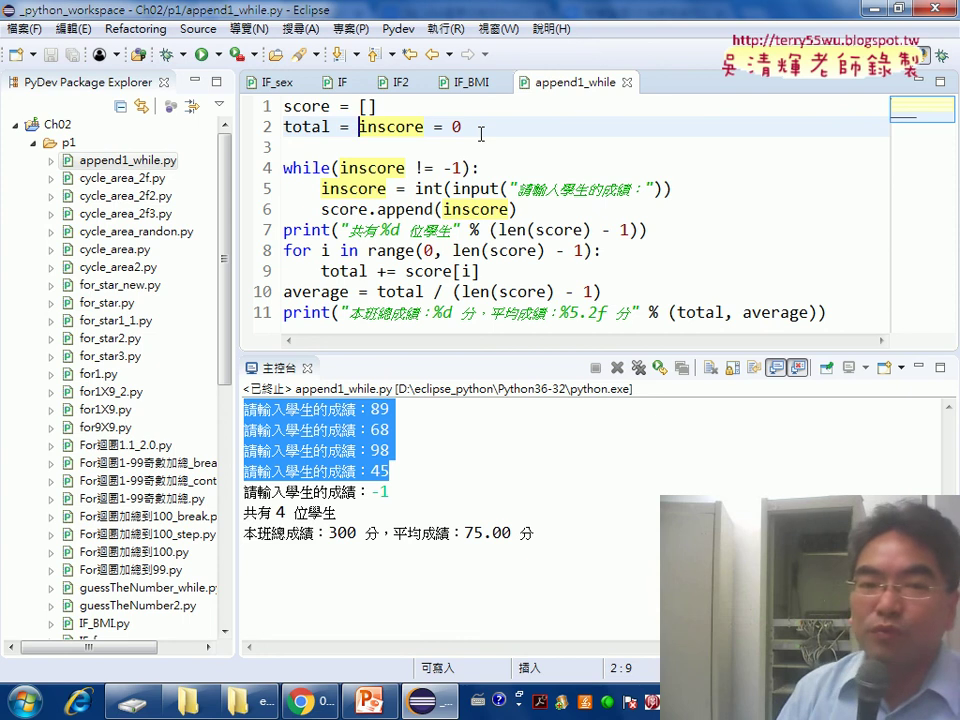
# Select the score = [] and total = inscore = 0 lines, then return to the Google Docs lesson
pyautogui.moveTo(378, 106); pyautogui.dragTo(279, 113)
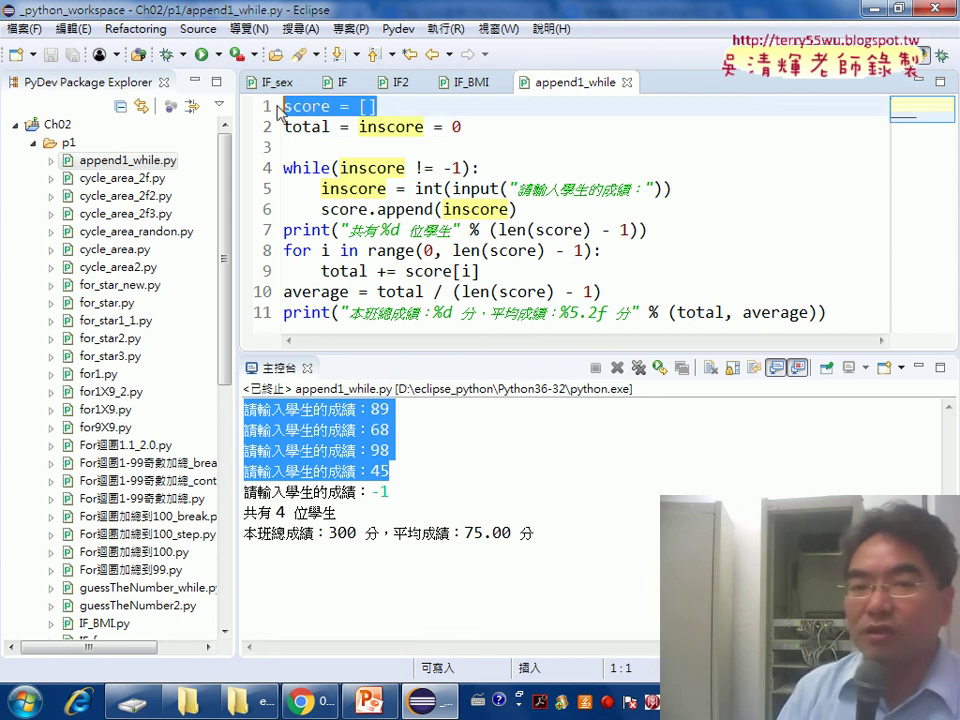
pyautogui.moveTo(463, 127); pyautogui.dragTo(282, 127)
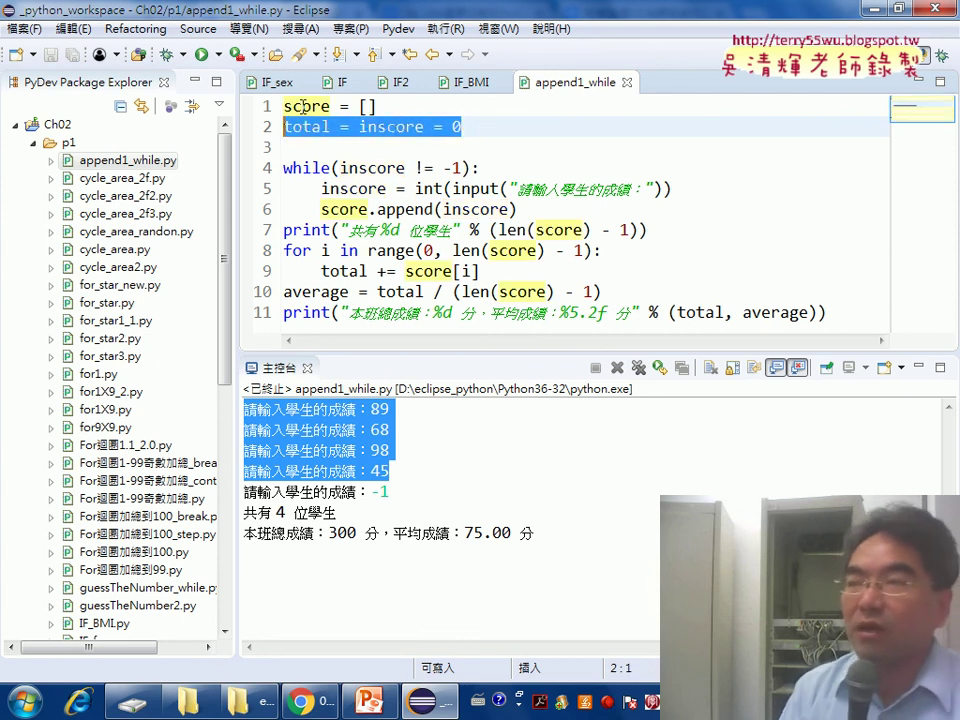
pyautogui.click(306, 106)
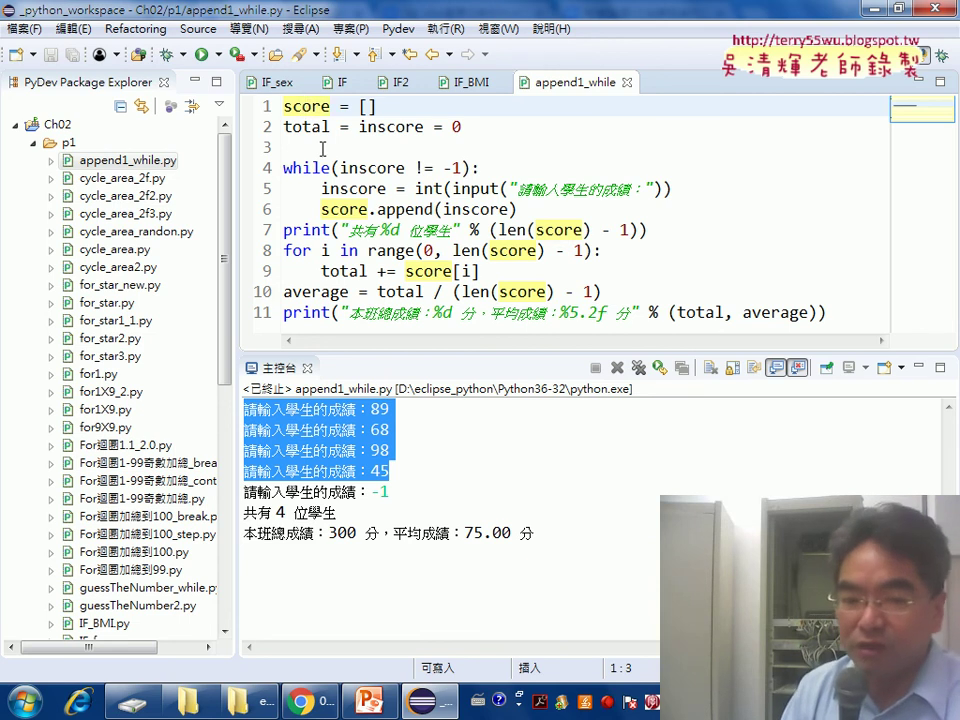
pyautogui.click(300, 700)
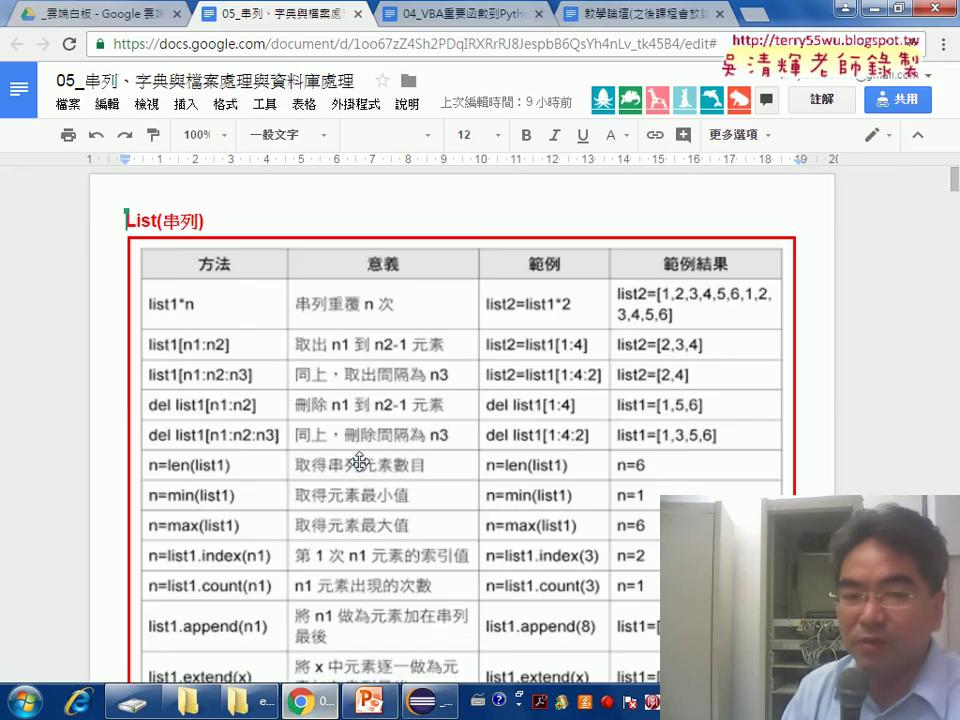
pyautogui.scroll(-3, 358, 462)
pyautogui.scroll(-1, 280, 462)
pyautogui.scroll(-1, 280, 400)
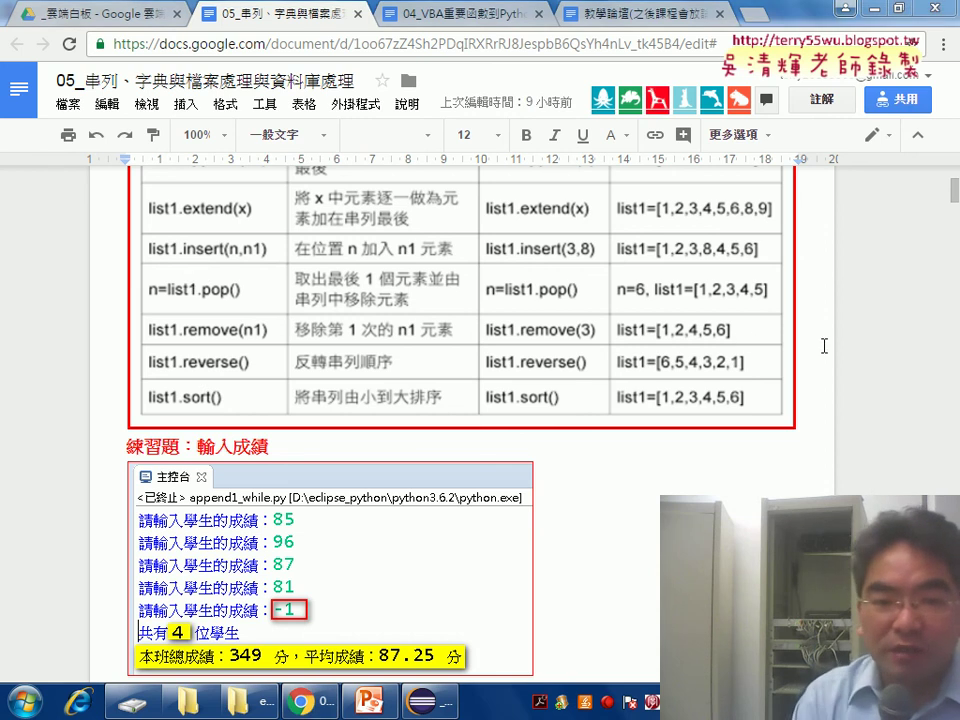
pyautogui.scroll(1, 824, 346)
pyautogui.scroll(3, 824, 346)
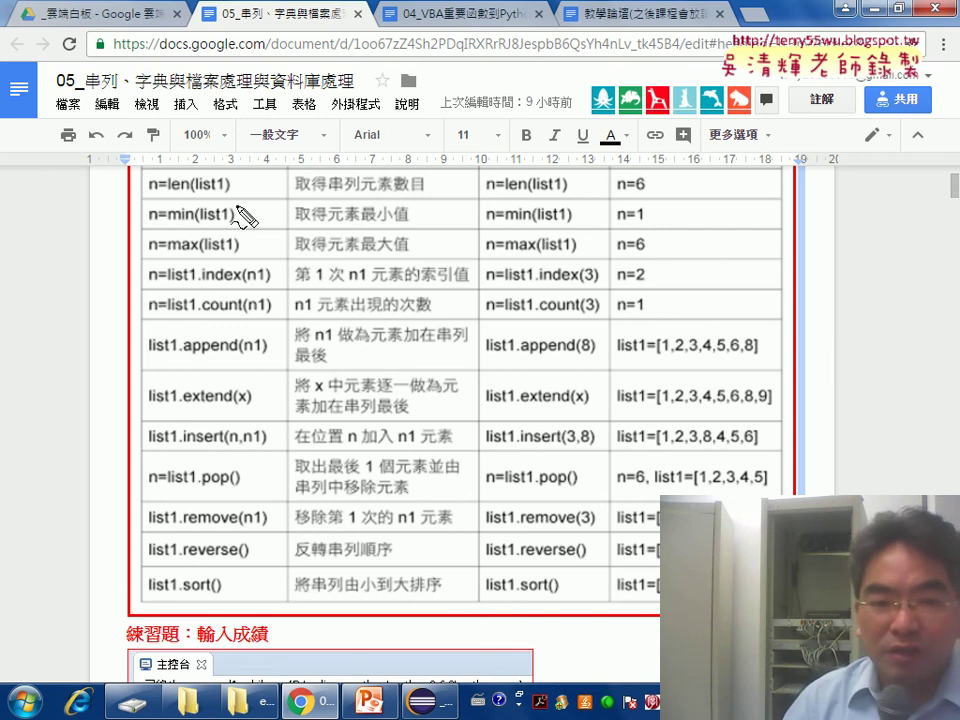
# Underline len, count, insert, pop, remove and reverse in the methods table, then clear the marks and scroll down
pyautogui.moveTo(168, 189)
pyautogui.mouseDown()
pyautogui.moveTo(189, 189)
pyautogui.moveTo(188, 251)
pyautogui.mouseUp()
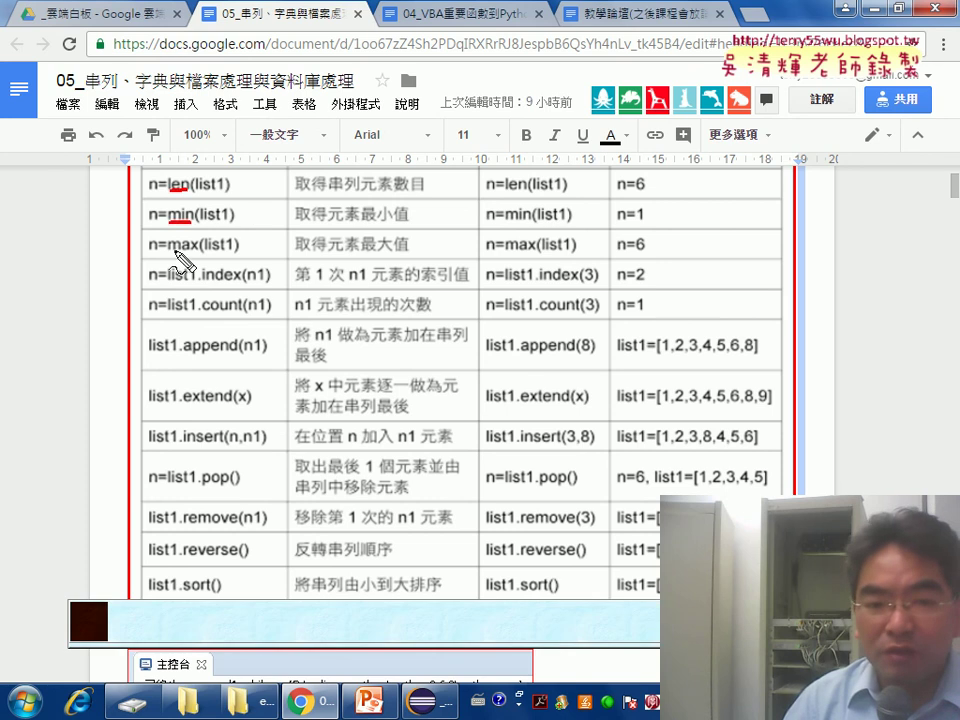
pyautogui.moveTo(205, 312); pyautogui.dragTo(241, 312)
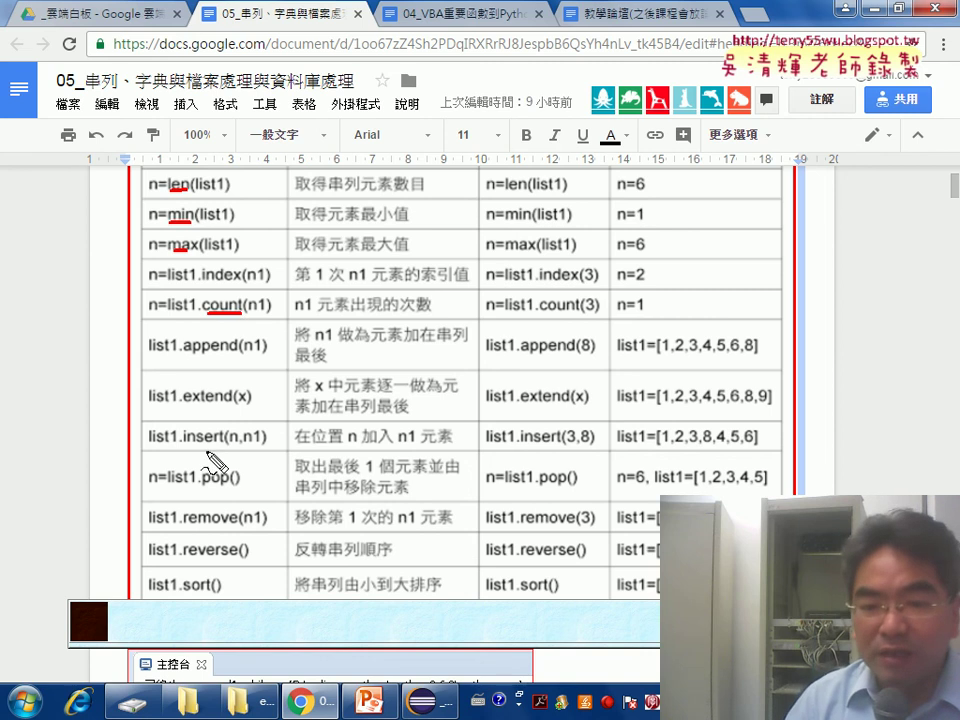
pyautogui.moveTo(185, 442); pyautogui.dragTo(222, 442)
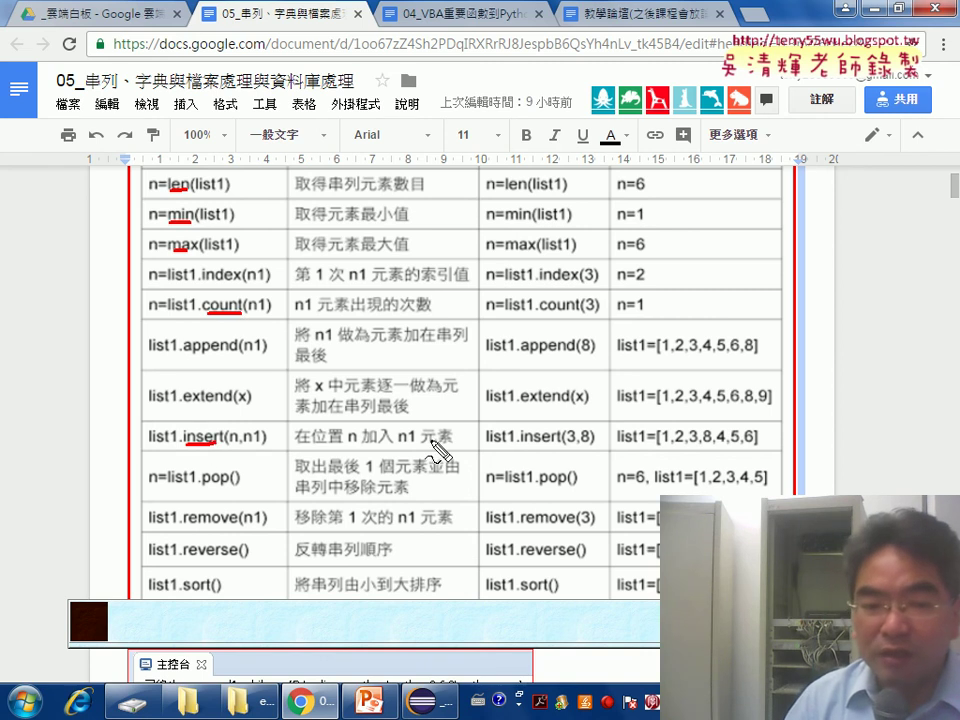
pyautogui.moveTo(342, 447); pyautogui.dragTo(358, 447)
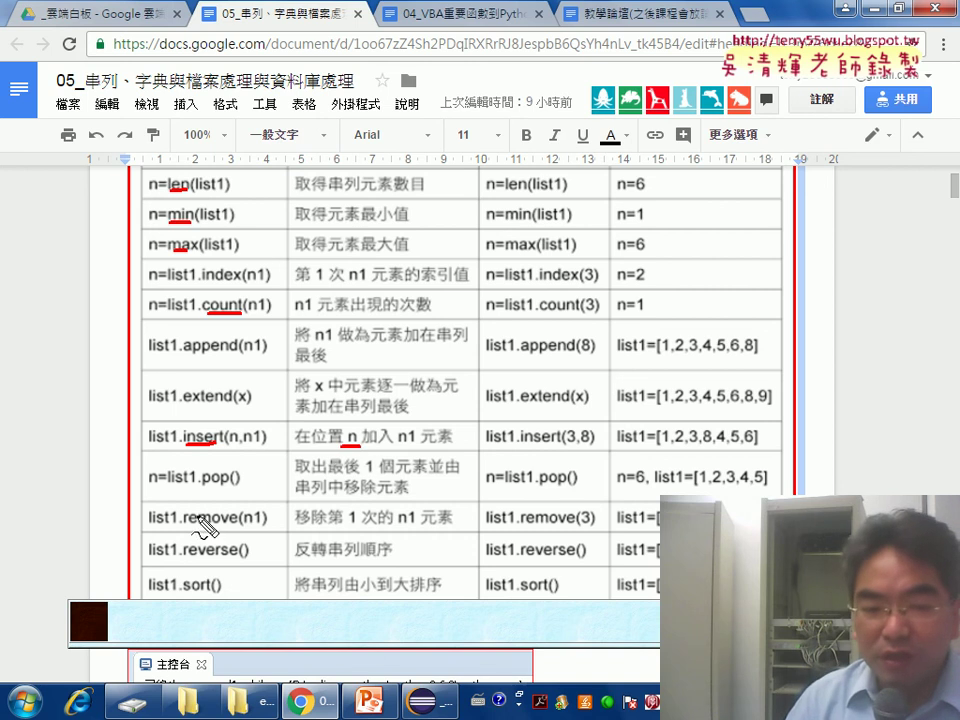
pyautogui.moveTo(192, 527); pyautogui.dragTo(243, 527)
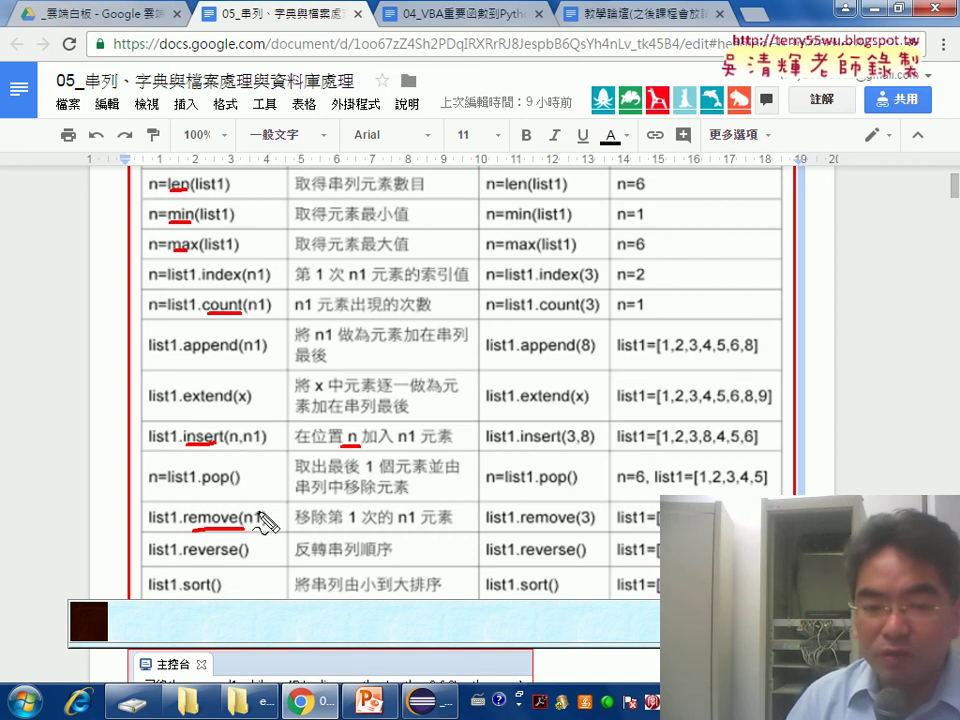
pyautogui.moveTo(207, 489); pyautogui.dragTo(232, 488)
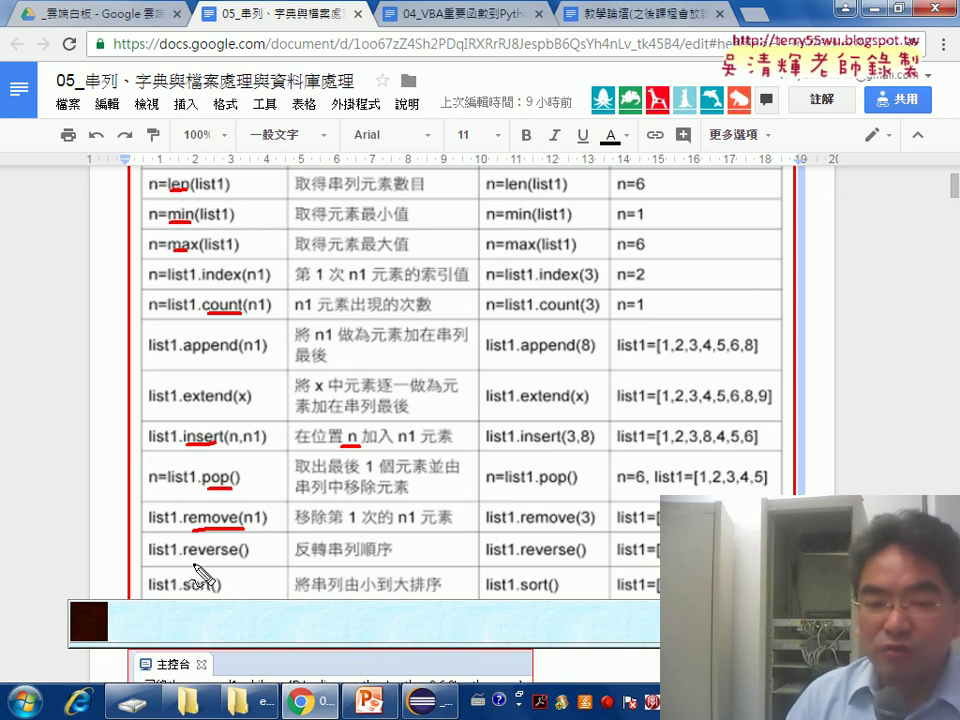
pyautogui.moveTo(188, 561); pyautogui.dragTo(240, 561)
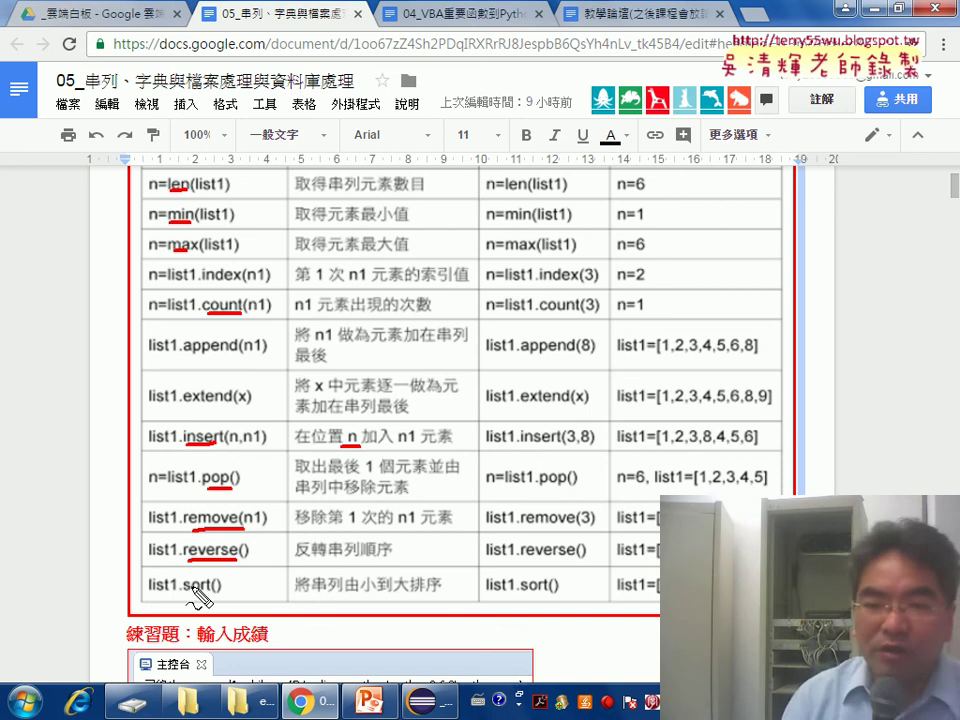
pyautogui.press('Escape')
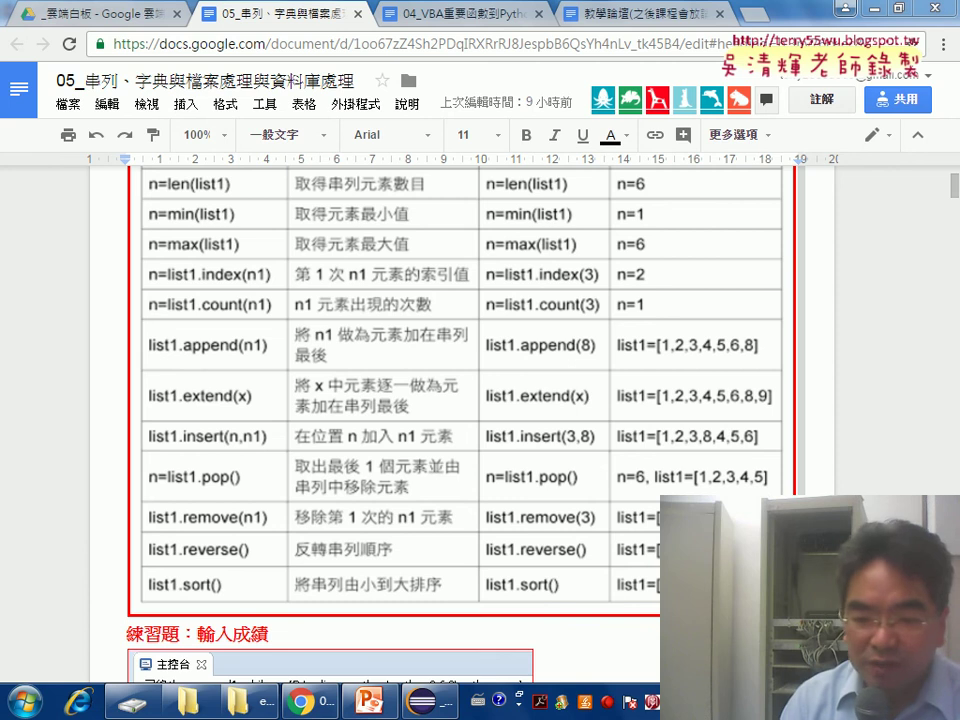
pyautogui.scroll(-3, 797, 575)
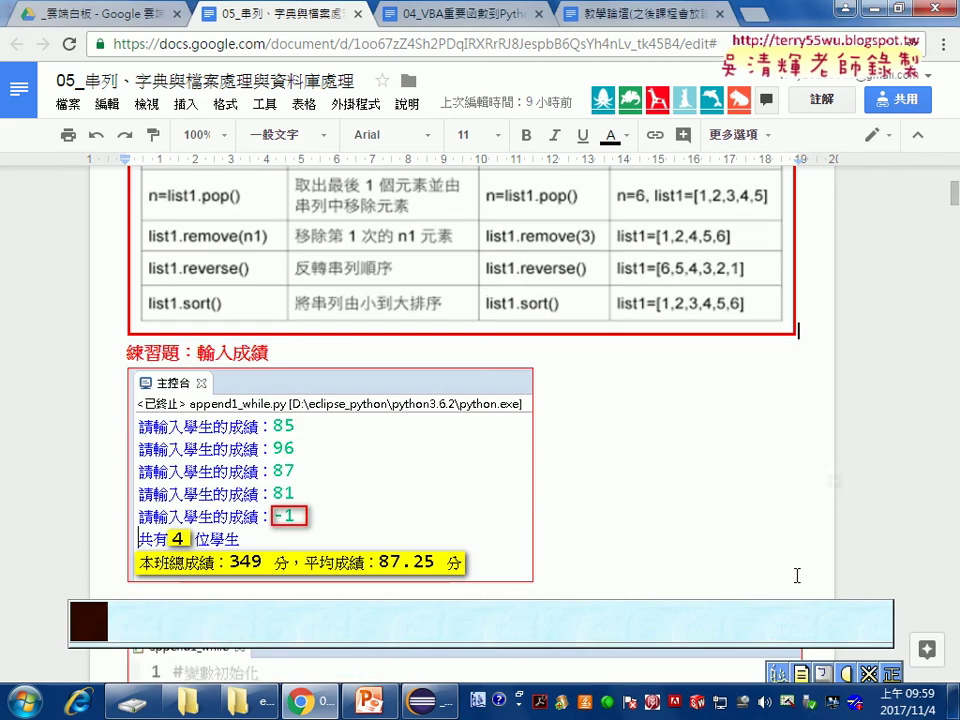